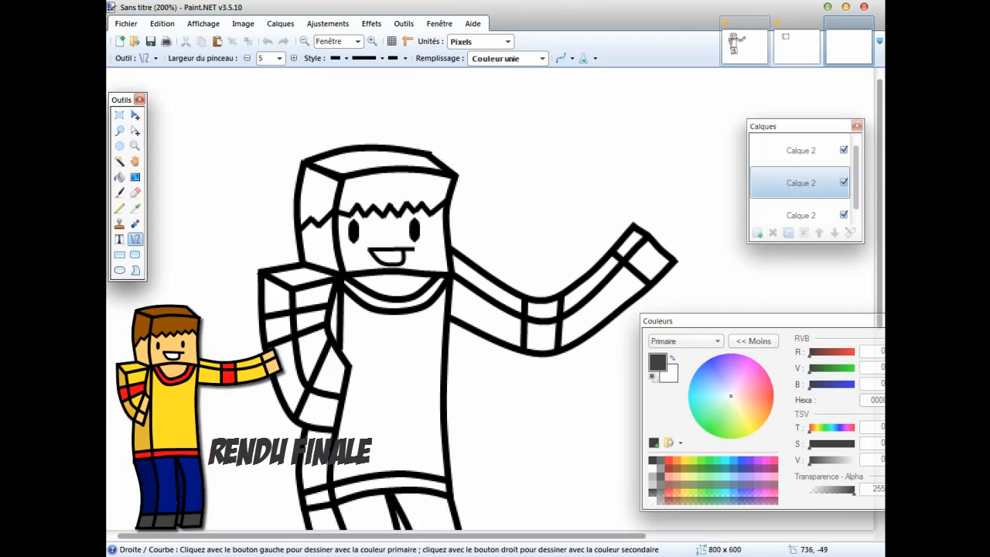
Switch from the example drawings to the blank image and add three new layers above its background.
{"action": "scroll", "coordinate": [495, 309], "scroll_direction": "down", "scroll_amount": 3}
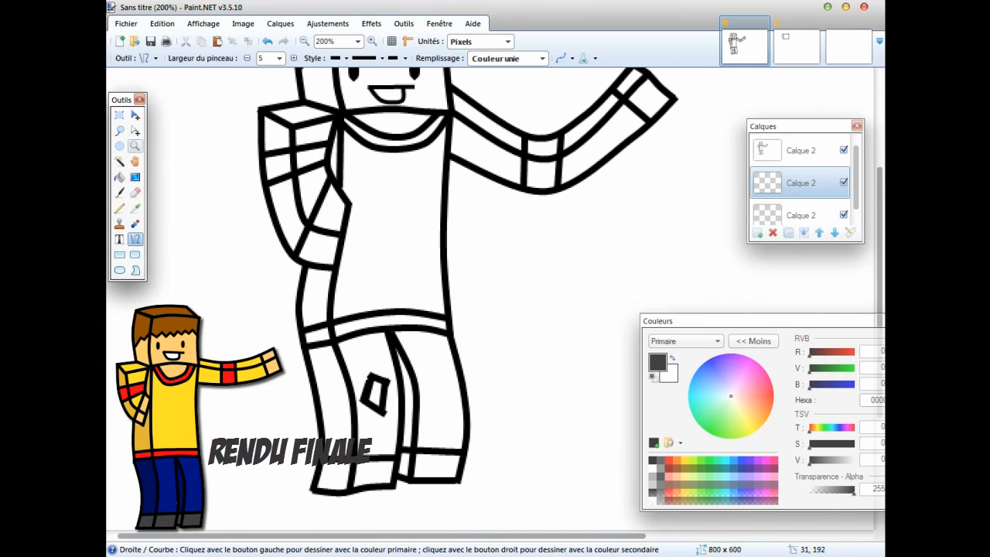
{"action": "left_click", "coordinate": [134, 146]}
{"action": "right_click", "coordinate": [208, 177]}
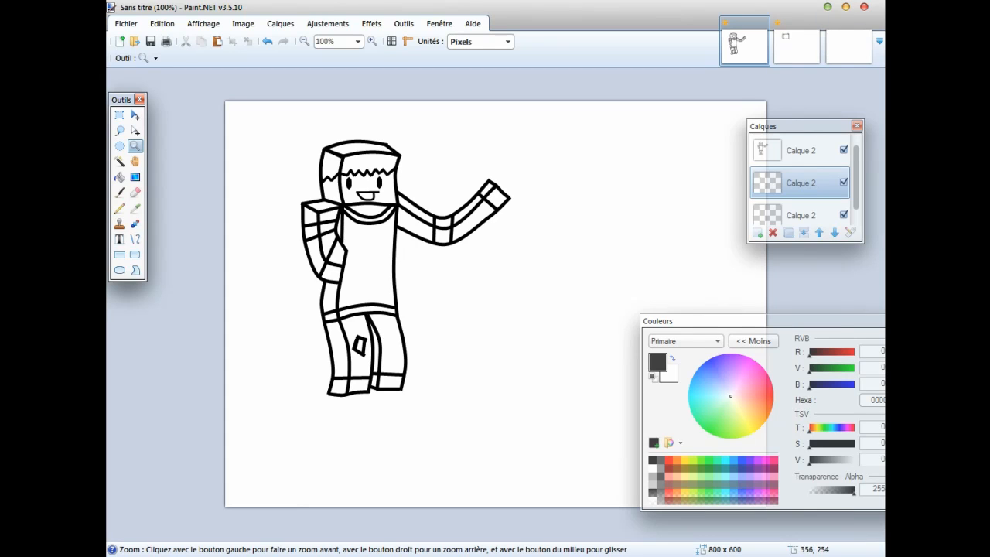
{"action": "left_click", "coordinate": [796, 45]}
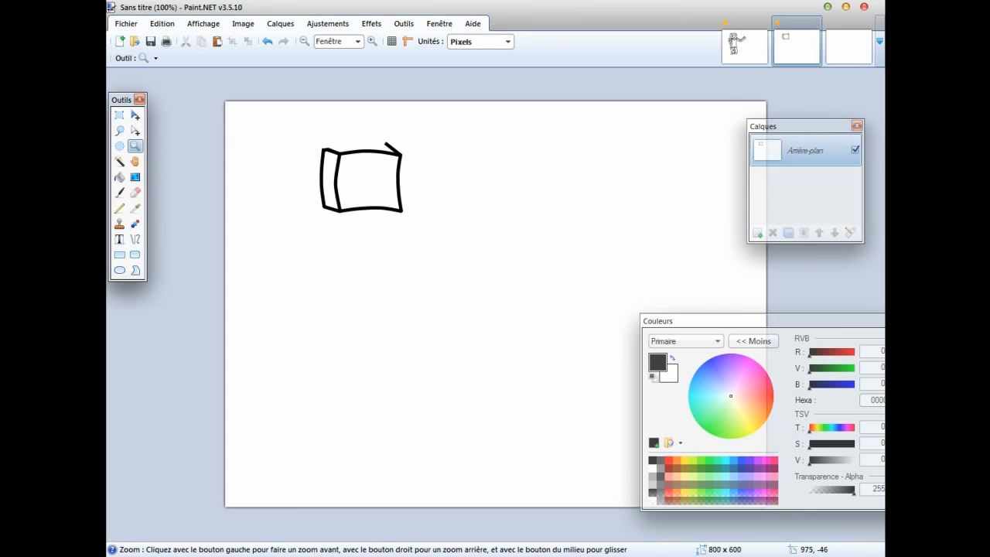
{"action": "left_click", "coordinate": [848, 45]}
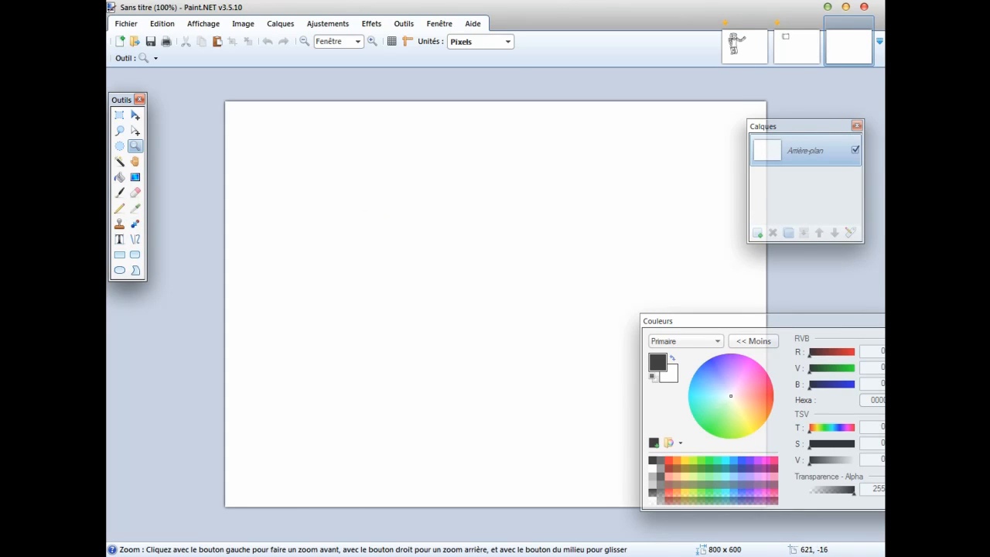
{"action": "left_click", "coordinate": [757, 232]}
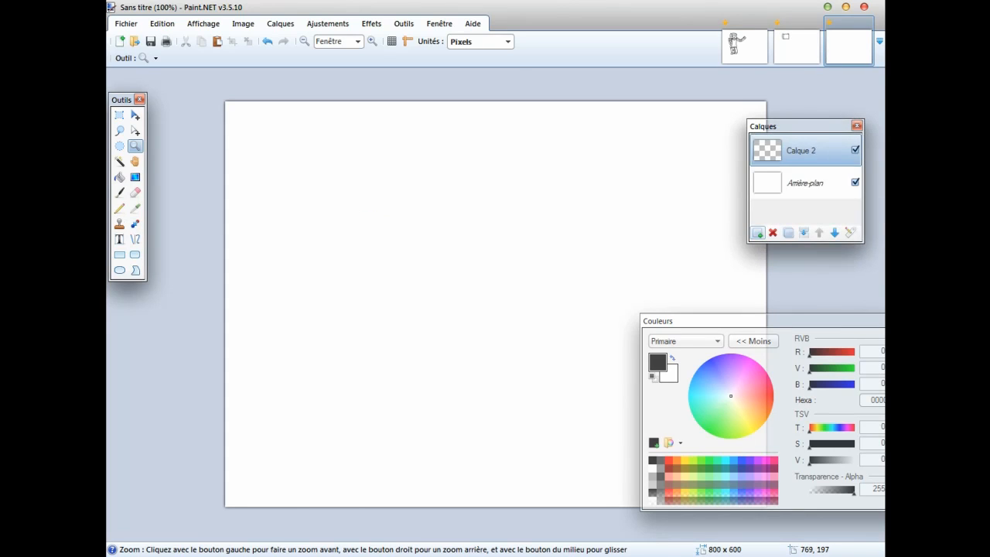
{"action": "left_click", "coordinate": [756, 232]}
{"action": "left_click", "coordinate": [757, 232]}
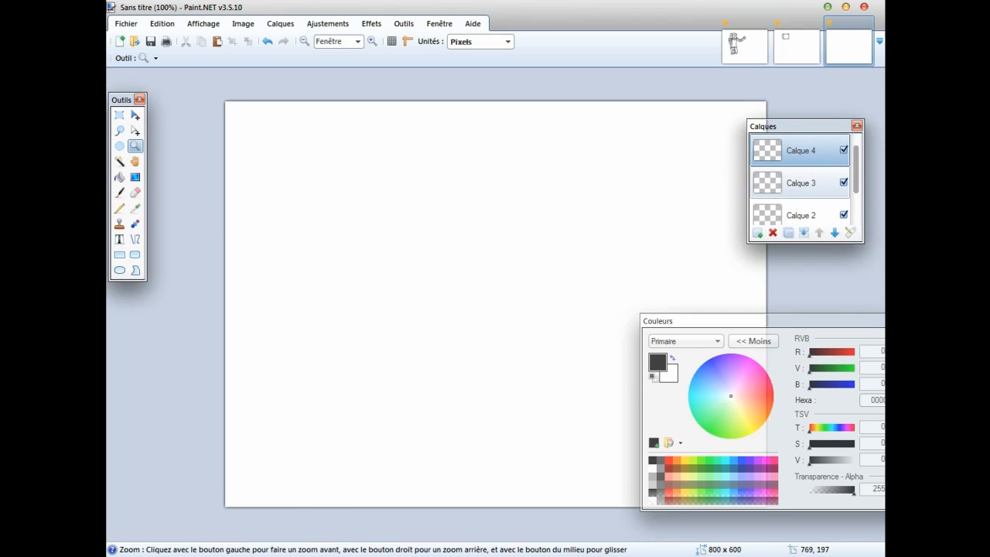
{"action": "left_click", "coordinate": [800, 183]}
{"action": "left_click", "coordinate": [800, 214]}
{"action": "left_click", "coordinate": [801, 150]}
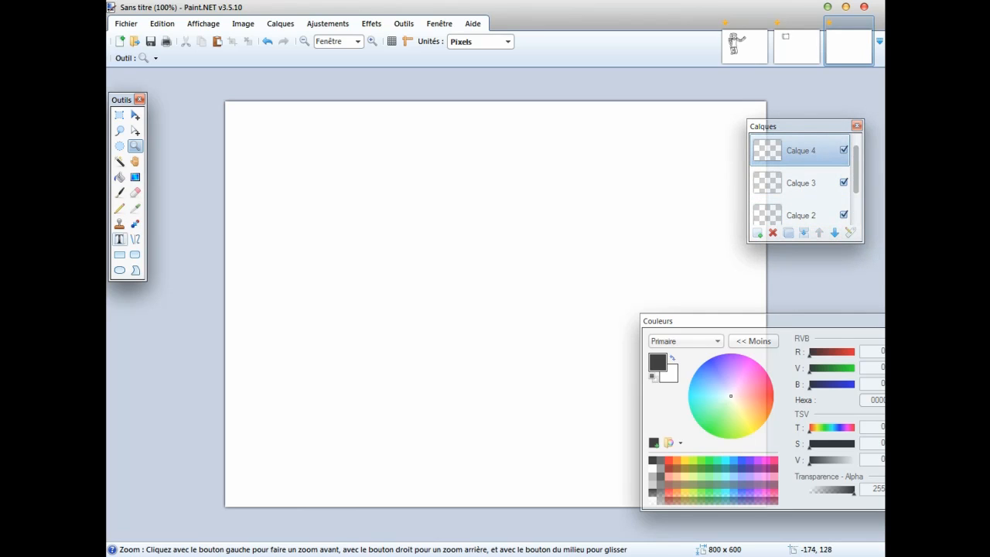
{"action": "left_click", "coordinate": [800, 183]}
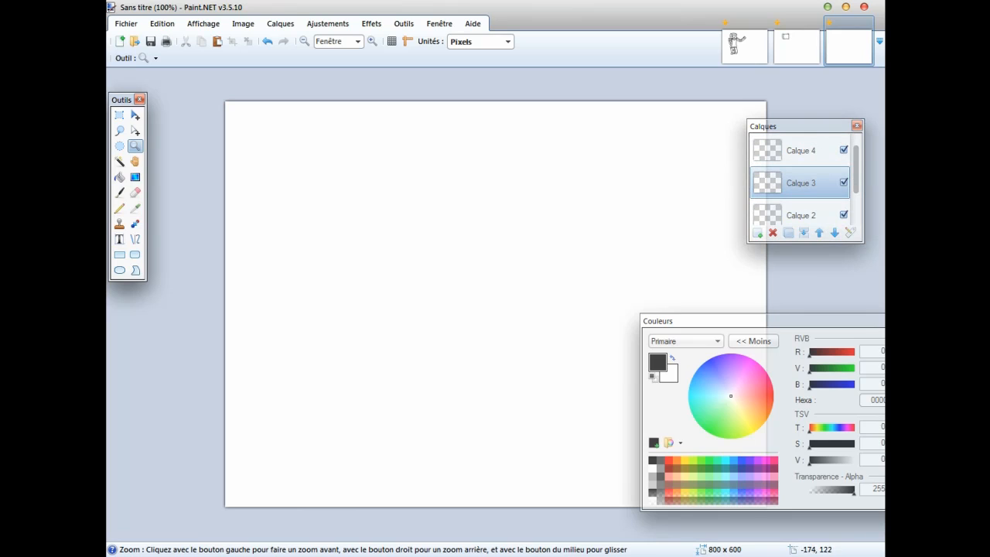
{"action": "left_click", "coordinate": [800, 151]}
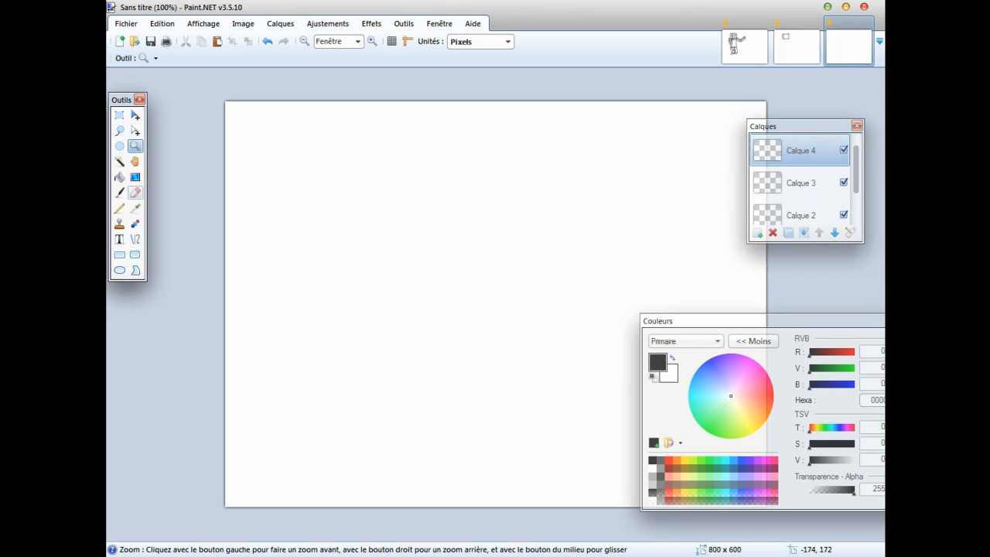
Set up the Line/Curve tool with a brush width of 5 and the solid (Solide) line style.
{"action": "left_click", "coordinate": [134, 239]}
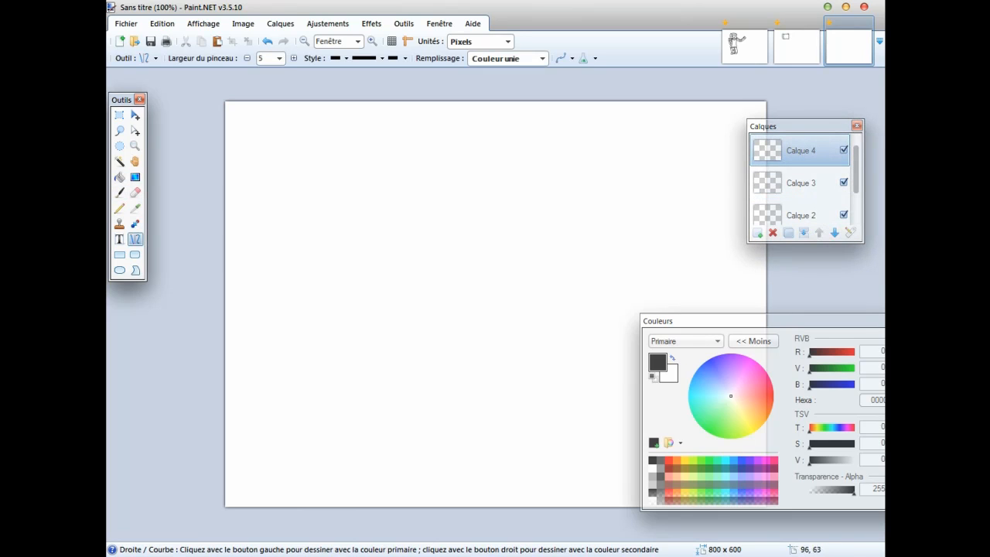
{"action": "left_click", "coordinate": [279, 58]}
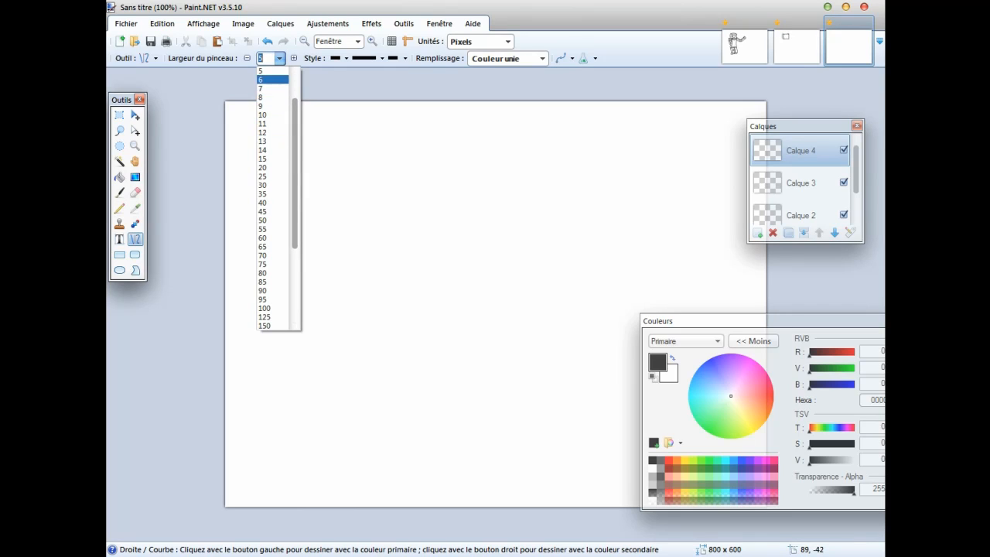
{"action": "left_click", "coordinate": [267, 70]}
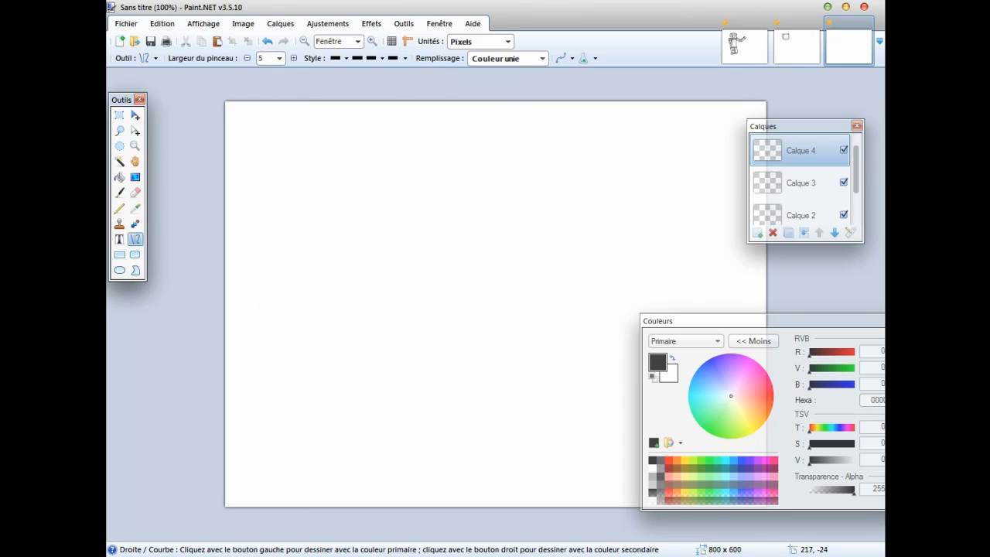
{"action": "left_click", "coordinate": [368, 58]}
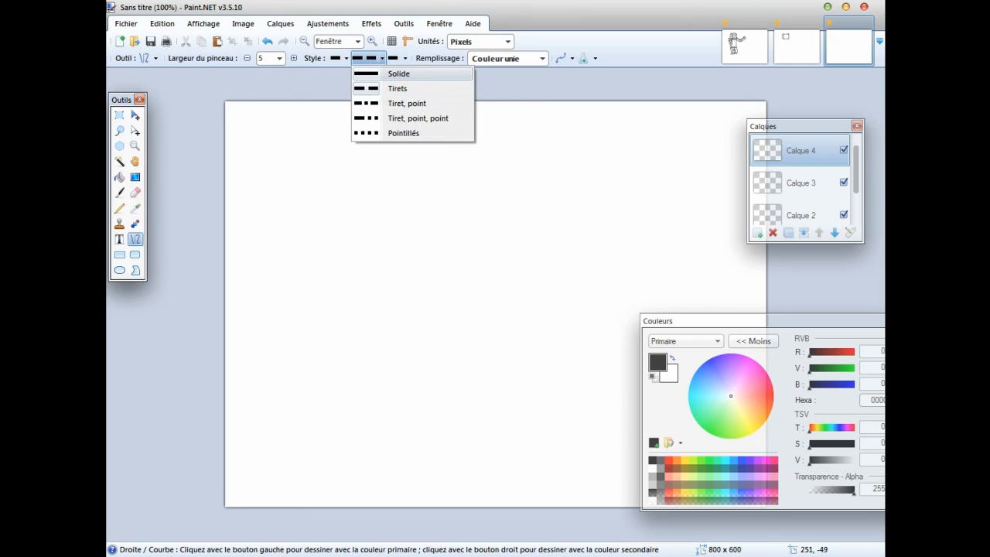
{"action": "left_click", "coordinate": [394, 73]}
{"action": "left_click", "coordinate": [368, 58]}
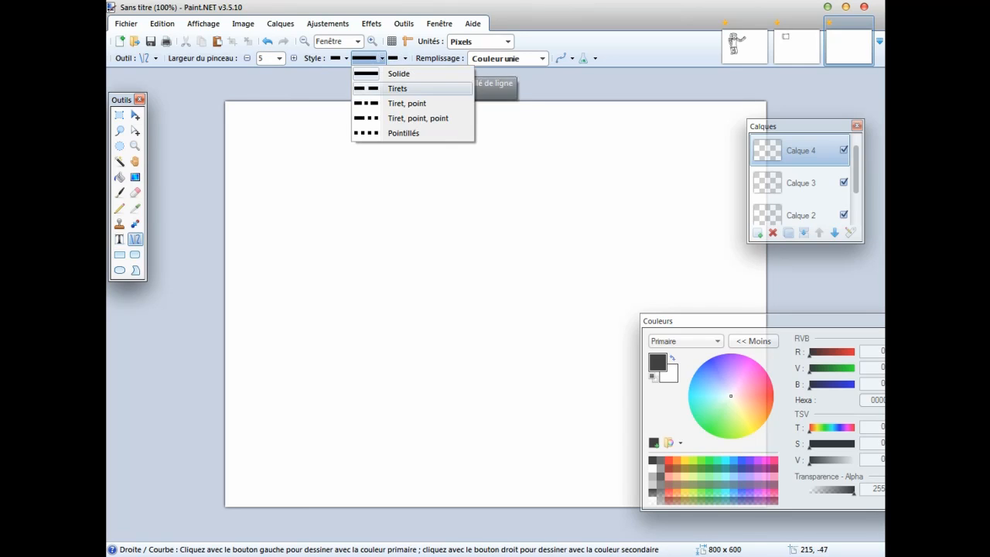
{"action": "left_click", "coordinate": [394, 87]}
{"action": "left_click", "coordinate": [368, 58]}
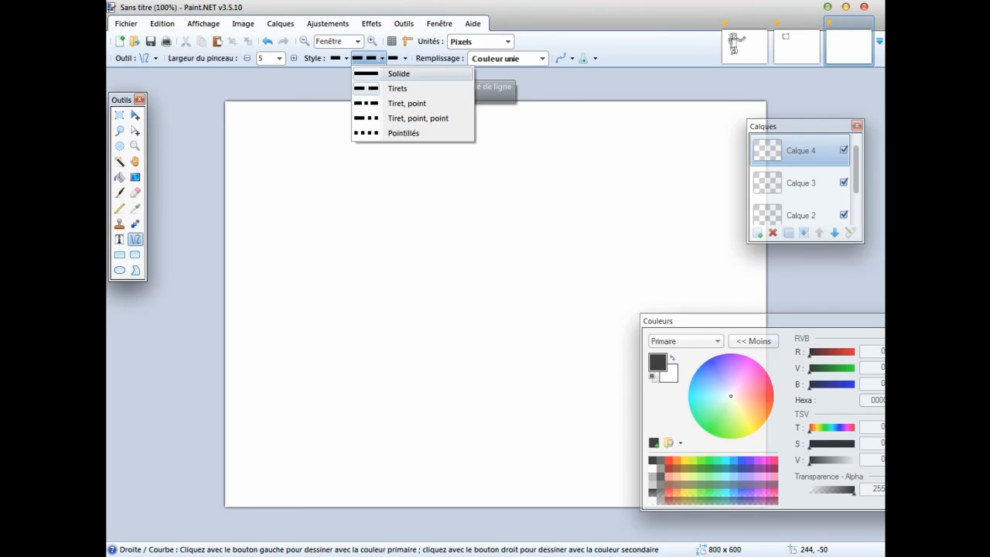
{"action": "left_click", "coordinate": [394, 73]}
{"action": "left_click", "coordinate": [405, 59]}
{"action": "left_click", "coordinate": [319, 193]}
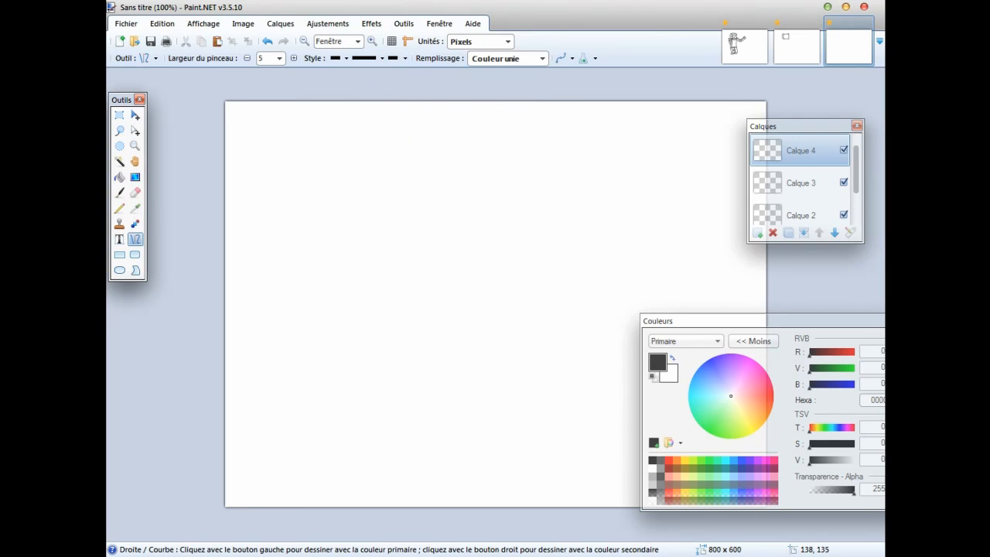
Draw the head's square front face on layer Calque 4, about 80 pixels wide, from four slightly curved lines.
{"action": "left_click_drag", "start_coordinate": [337, 148], "coordinate": [337, 209]}
{"action": "left_click_drag", "start_coordinate": [338, 170], "coordinate": [335, 189]}
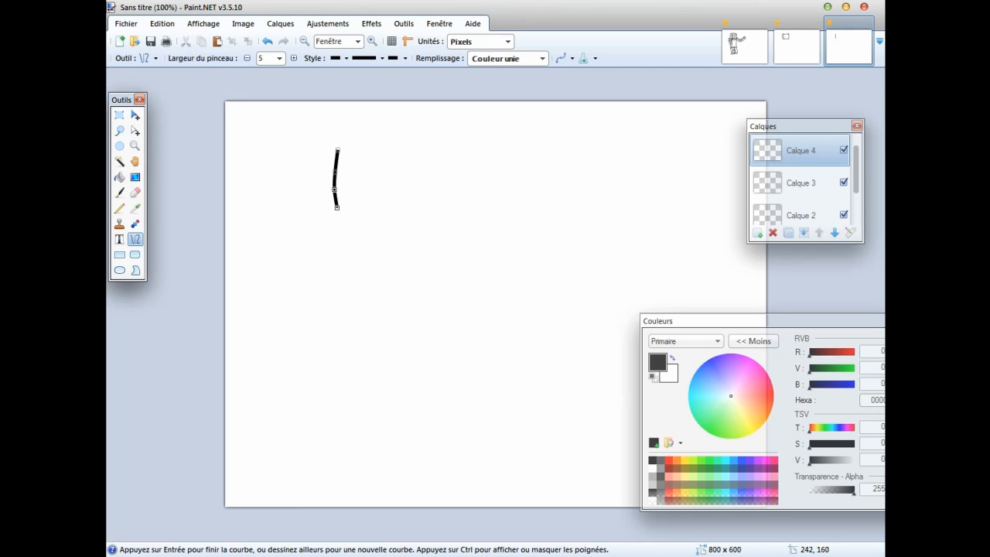
{"action": "mouse_move", "coordinate": [393, 205]}
{"action": "left_mouse_down"}
{"action": "mouse_move", "coordinate": [339, 207]}
{"action": "mouse_move", "coordinate": [375, 203]}
{"action": "left_mouse_up"}
{"action": "left_click_drag", "start_coordinate": [391, 148], "coordinate": [391, 206]}
{"action": "left_click_drag", "start_coordinate": [392, 168], "coordinate": [390, 171]}
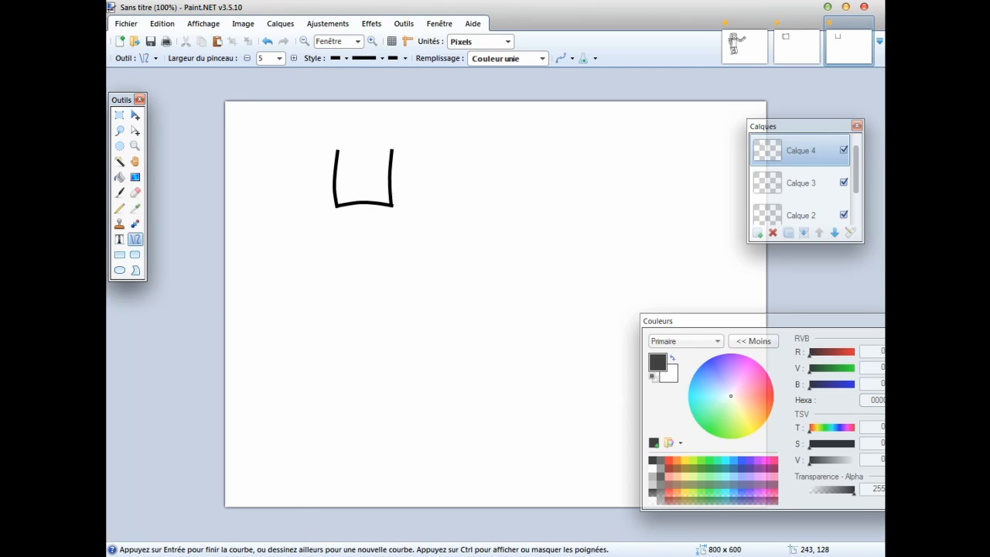
{"action": "left_click_drag", "start_coordinate": [334, 149], "coordinate": [375, 147]}
{"action": "key", "text": "Return"}
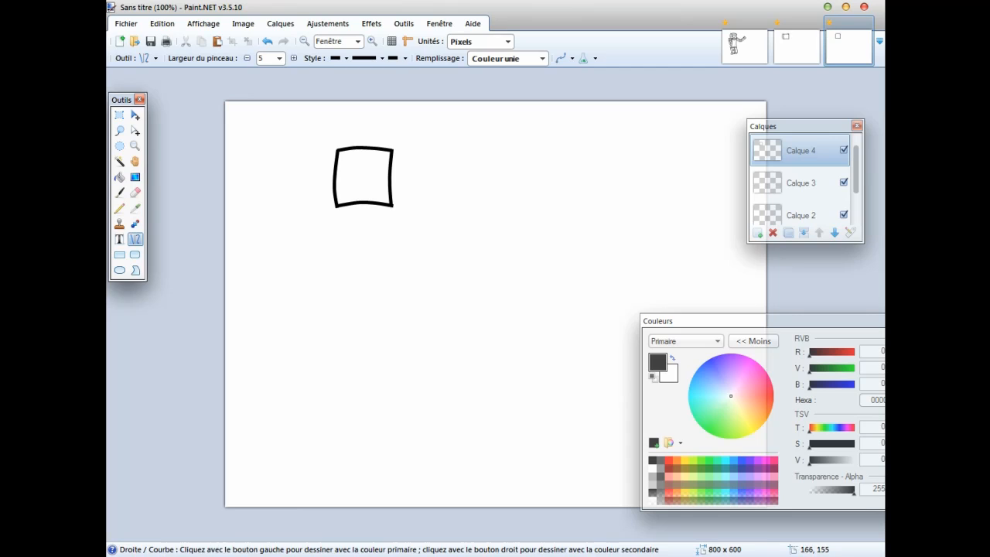
Turn the front face into a block by drawing a narrow curved side face to its left and a thin top face.
{"action": "left_click_drag", "start_coordinate": [337, 206], "coordinate": [316, 199]}
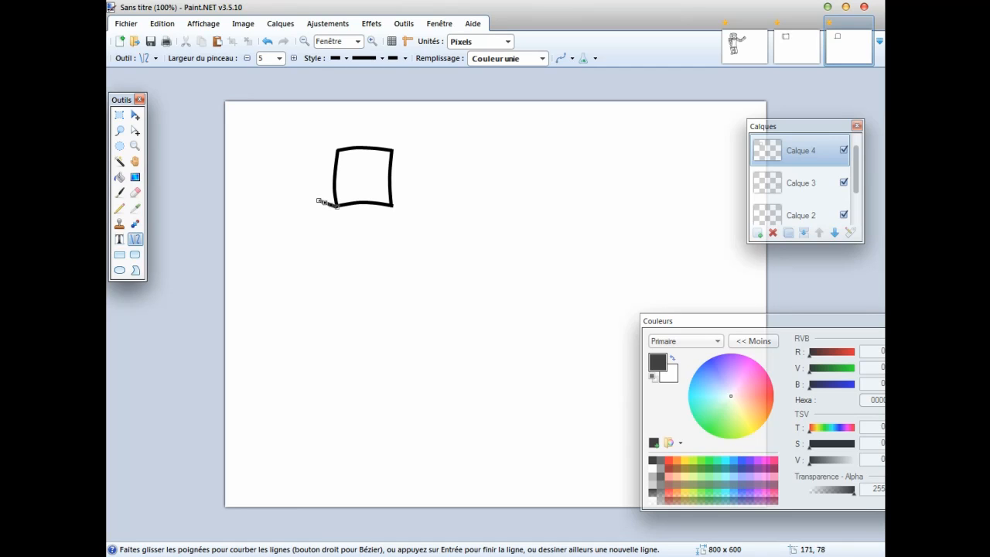
{"action": "left_click_drag", "start_coordinate": [340, 149], "coordinate": [320, 144]}
{"action": "left_click_drag", "start_coordinate": [319, 202], "coordinate": [320, 143]}
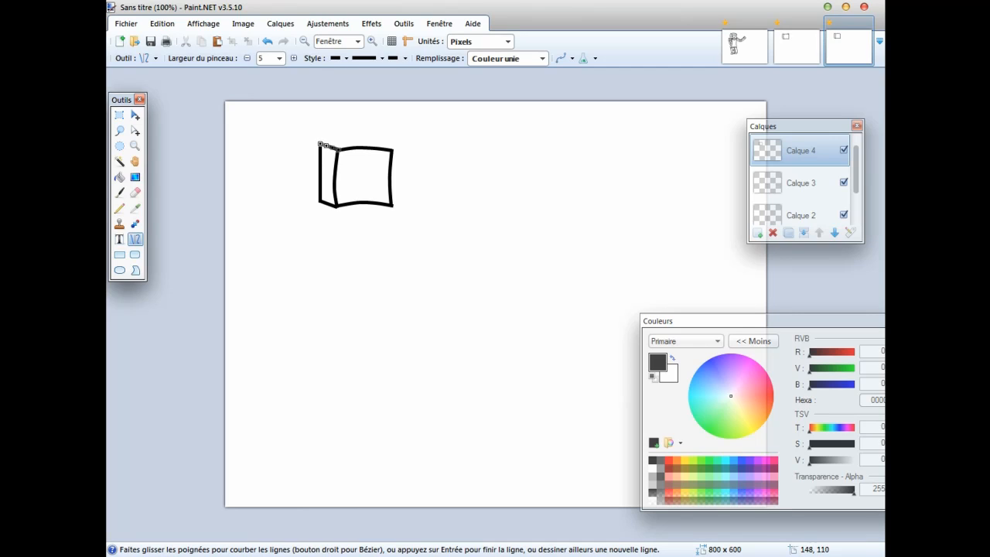
{"action": "left_click", "coordinate": [268, 41]}
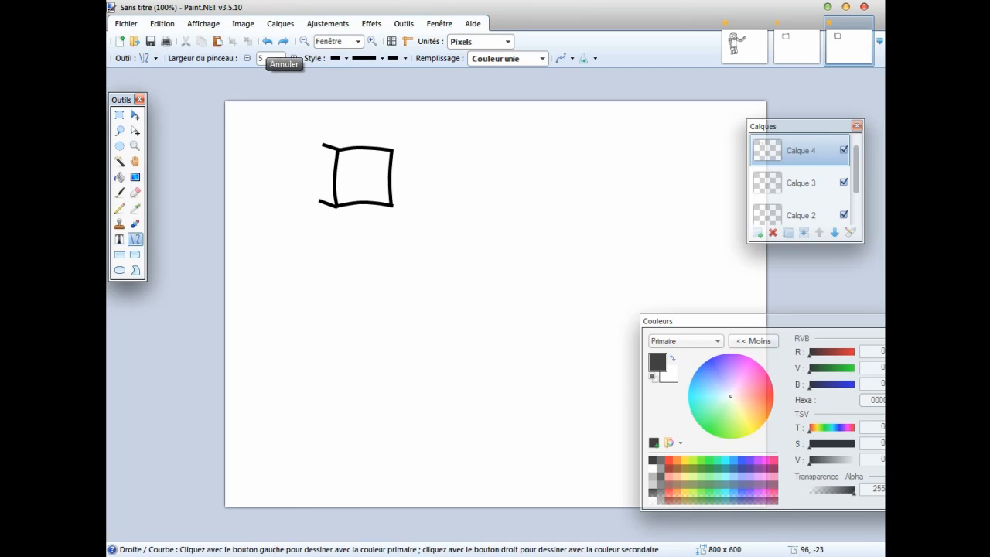
{"action": "left_click", "coordinate": [268, 42]}
{"action": "left_click_drag", "start_coordinate": [318, 206], "coordinate": [317, 142]}
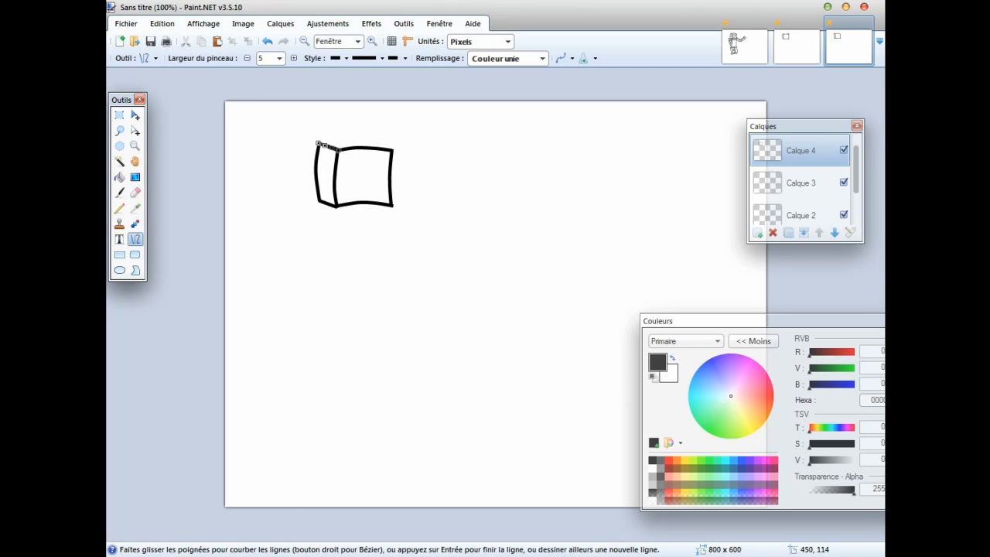
{"action": "key", "text": "Return"}
{"action": "left_click_drag", "start_coordinate": [393, 150], "coordinate": [358, 137]}
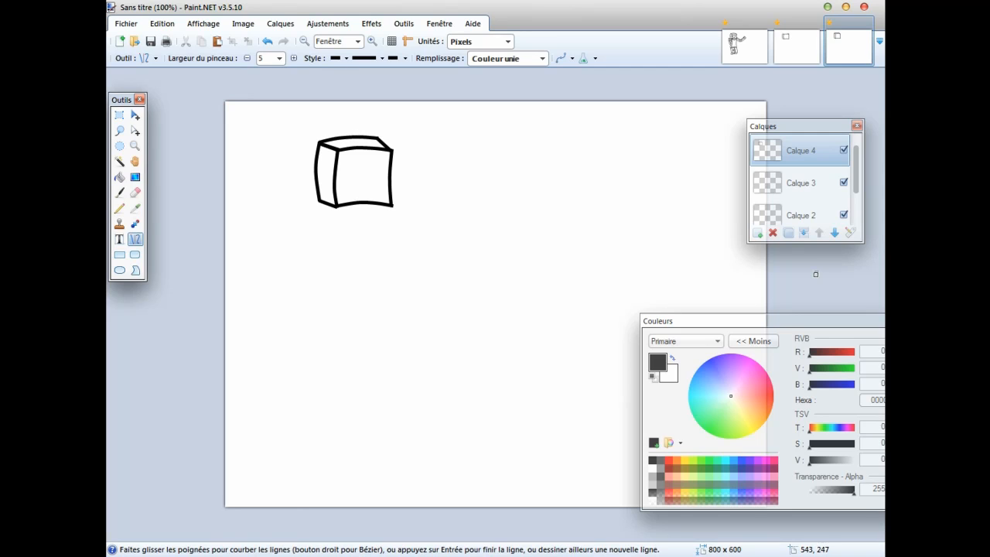
On layer Calque 3, draw a small flat parallelogram at the head's lower-left corner as the top of the shoulder.
{"action": "left_click", "coordinate": [800, 183]}
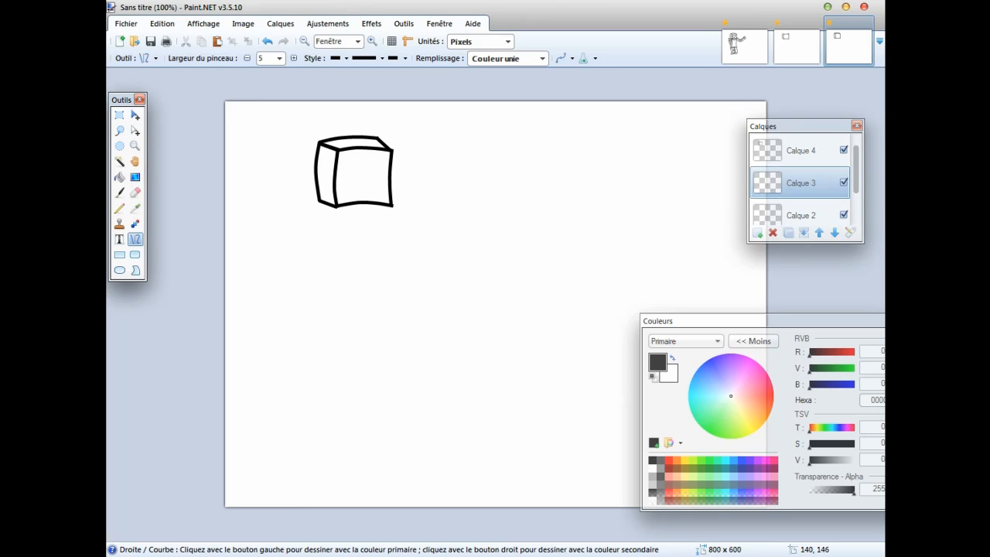
{"action": "mouse_move", "coordinate": [320, 202]}
{"action": "left_mouse_down"}
{"action": "mouse_move", "coordinate": [295, 204]}
{"action": "mouse_move", "coordinate": [321, 212]}
{"action": "mouse_move", "coordinate": [311, 214]}
{"action": "mouse_move", "coordinate": [298, 203]}
{"action": "left_mouse_up"}
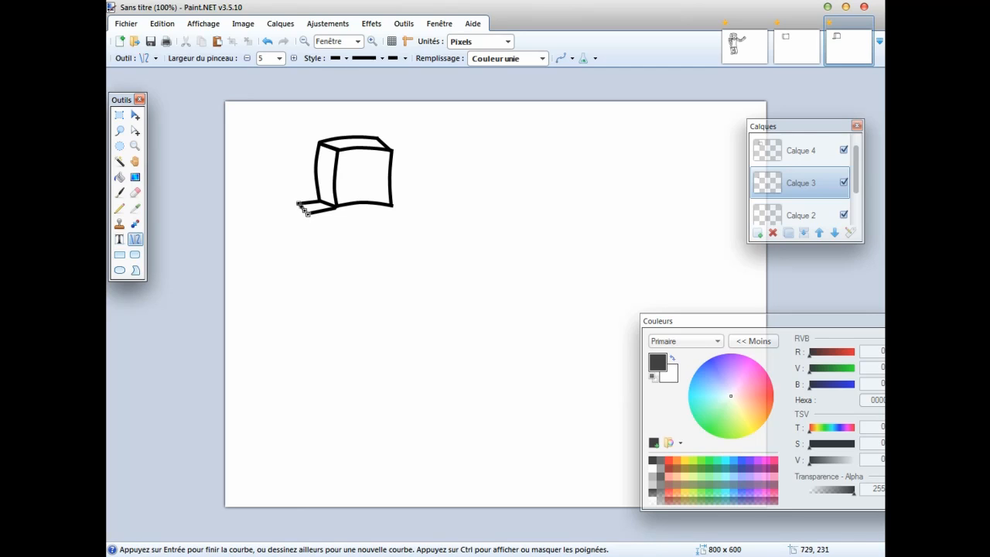
{"action": "key", "text": "Return"}
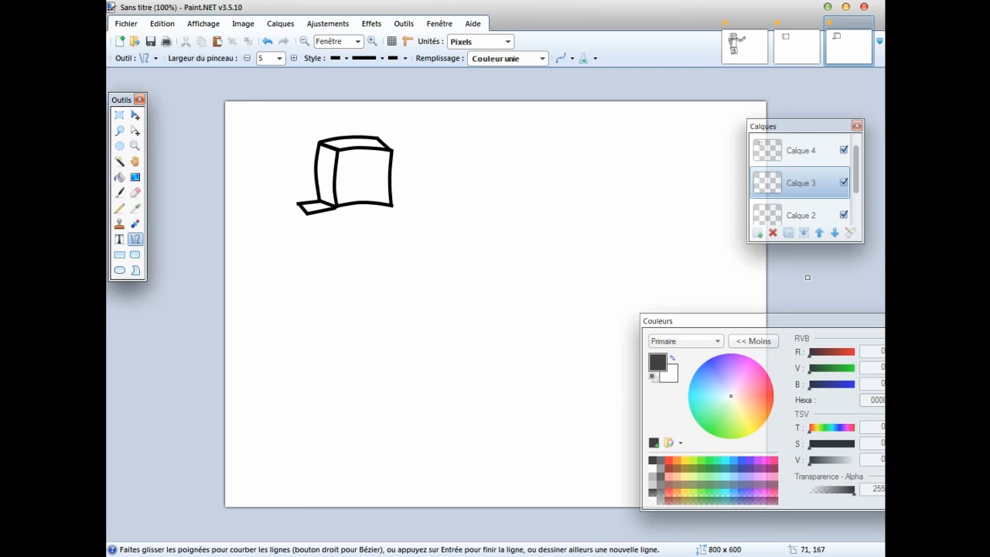
{"action": "left_click", "coordinate": [267, 41]}
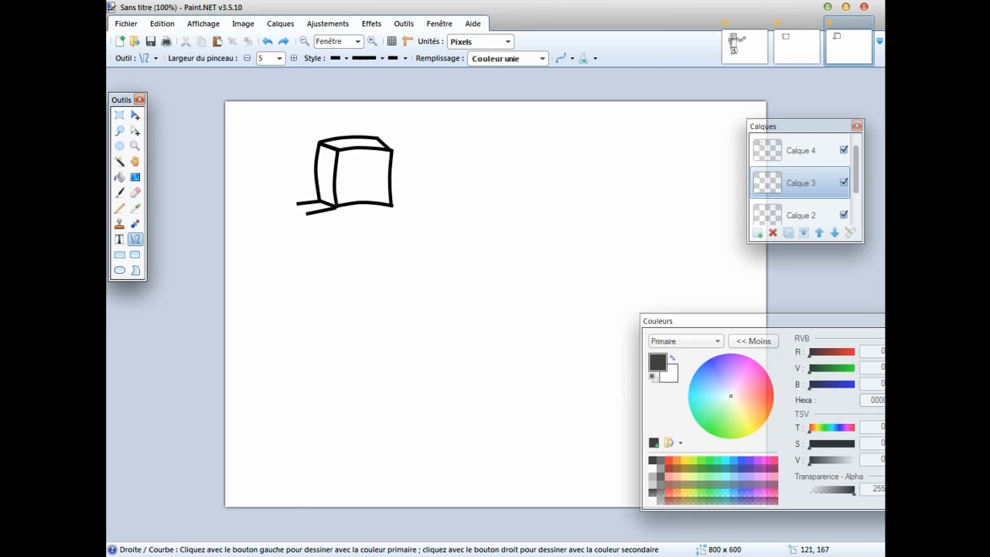
{"action": "left_click_drag", "start_coordinate": [307, 214], "coordinate": [298, 204]}
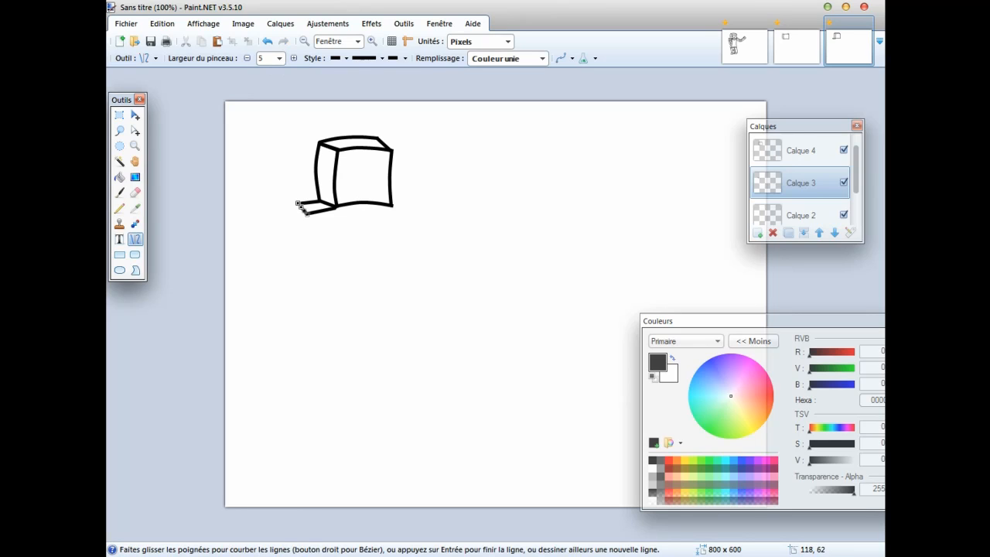
{"action": "key", "text": "Return"}
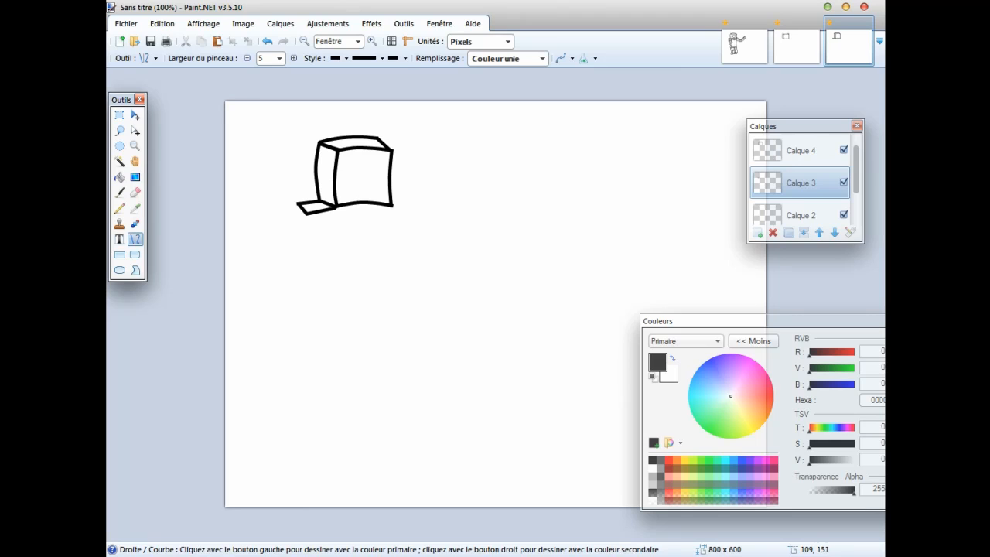
Draw the bent arm below the shoulder with curved outer, middle and inner edges, and close its lower end.
{"action": "left_click_drag", "start_coordinate": [298, 204], "coordinate": [328, 273]}
{"action": "left_click_drag", "start_coordinate": [307, 226], "coordinate": [311, 263]}
{"action": "left_click_drag", "start_coordinate": [308, 214], "coordinate": [316, 251]}
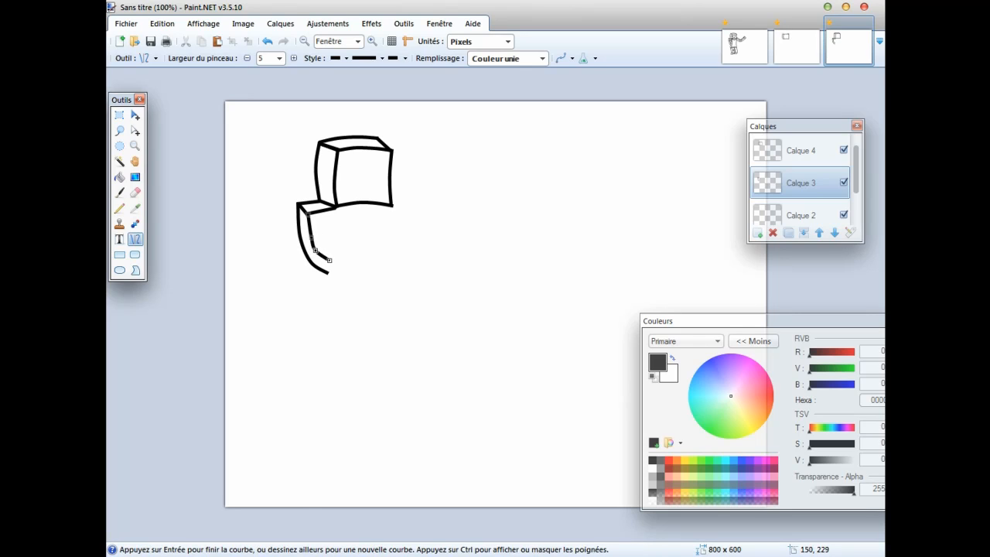
{"action": "left_click", "coordinate": [818, 271]}
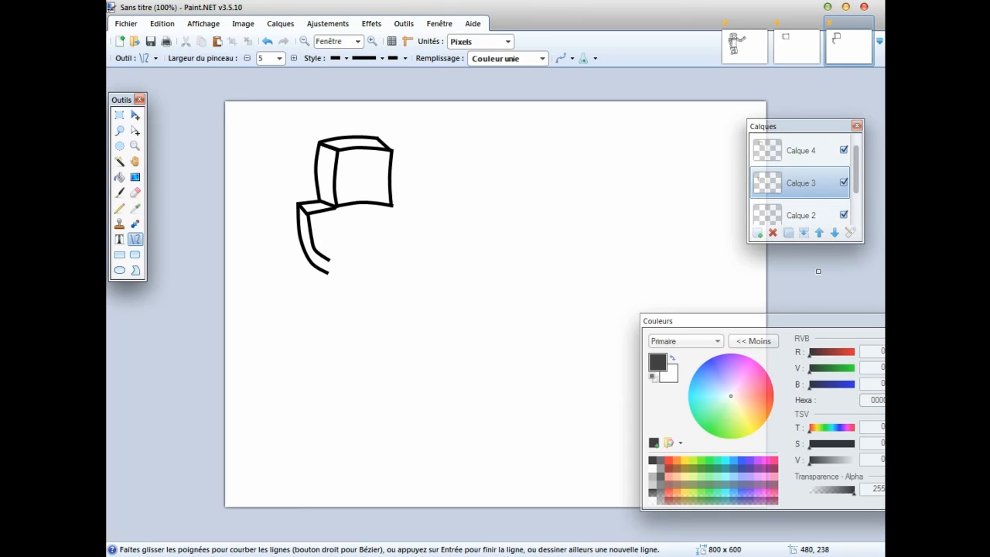
{"action": "left_click_drag", "start_coordinate": [333, 207], "coordinate": [335, 243]}
{"action": "left_click", "coordinate": [816, 287]}
{"action": "left_click_drag", "start_coordinate": [327, 274], "coordinate": [335, 240]}
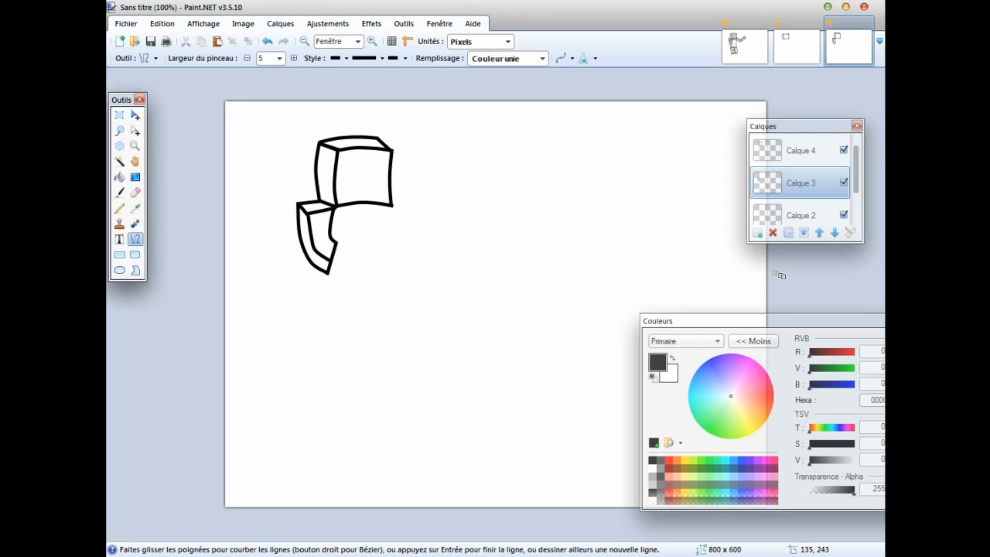
Add the cuff line near the arm's lower end and draw the torso's two slightly curved sides down from the head.
{"action": "left_click_drag", "start_coordinate": [316, 266], "coordinate": [338, 311]}
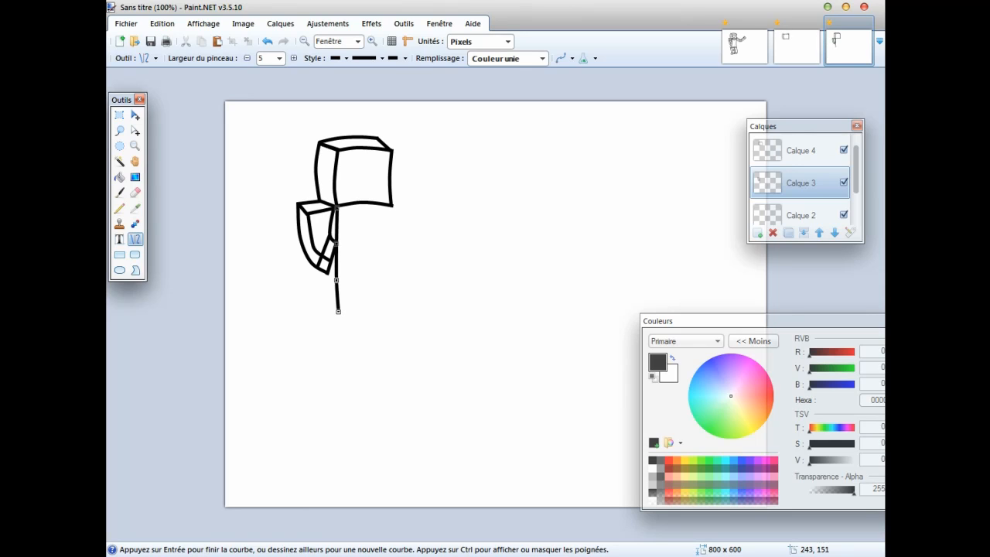
{"action": "left_click_drag", "start_coordinate": [390, 204], "coordinate": [400, 277]}
{"action": "left_click_drag", "start_coordinate": [393, 308], "coordinate": [391, 311]}
{"action": "left_click_drag", "start_coordinate": [390, 240], "coordinate": [388, 241]}
{"action": "left_click_drag", "start_coordinate": [392, 276], "coordinate": [389, 276]}
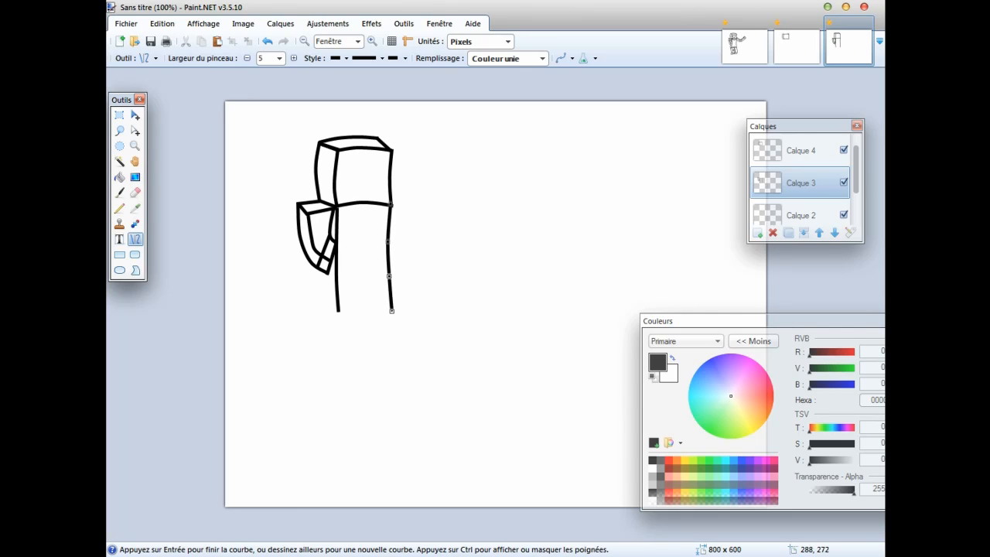
Draw the torso's narrow side face with a left edge below the bent arm and close the torso with a slightly curved lower edge.
{"action": "key", "text": "Return"}
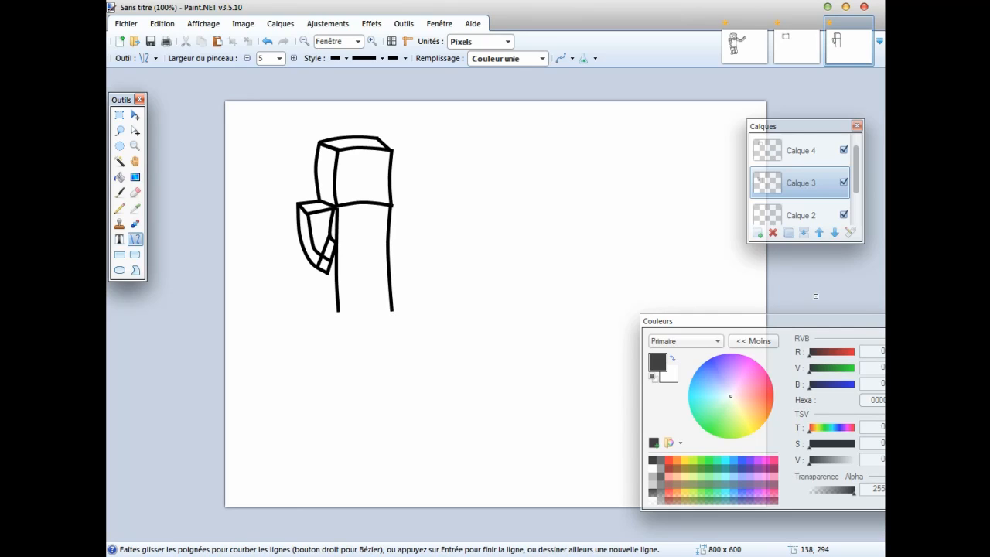
{"action": "left_click_drag", "start_coordinate": [317, 267], "coordinate": [317, 313]}
{"action": "mouse_move", "coordinate": [392, 310]}
{"action": "left_mouse_down"}
{"action": "mouse_move", "coordinate": [317, 312]}
{"action": "mouse_move", "coordinate": [365, 308]}
{"action": "mouse_move", "coordinate": [339, 310]}
{"action": "left_mouse_up"}
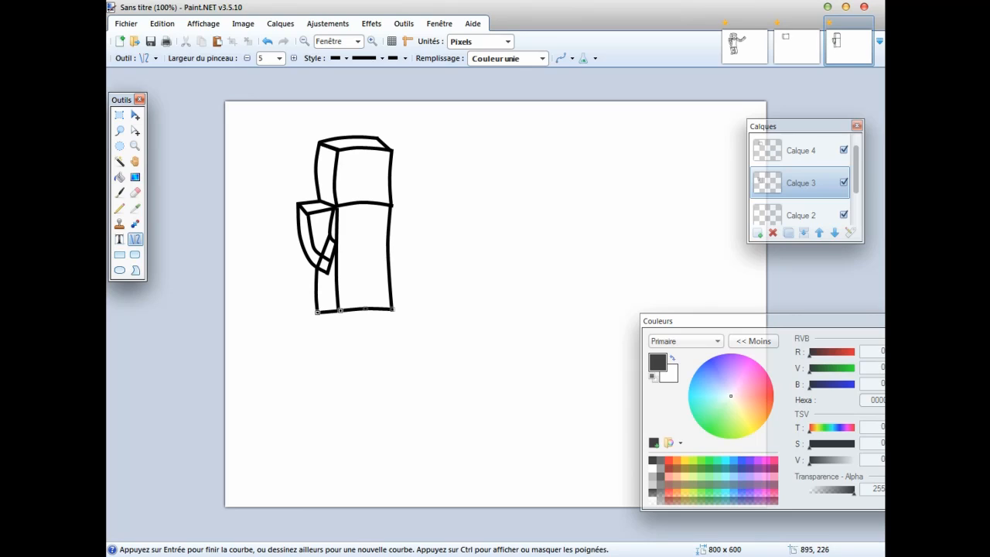
{"action": "key", "text": "Return"}
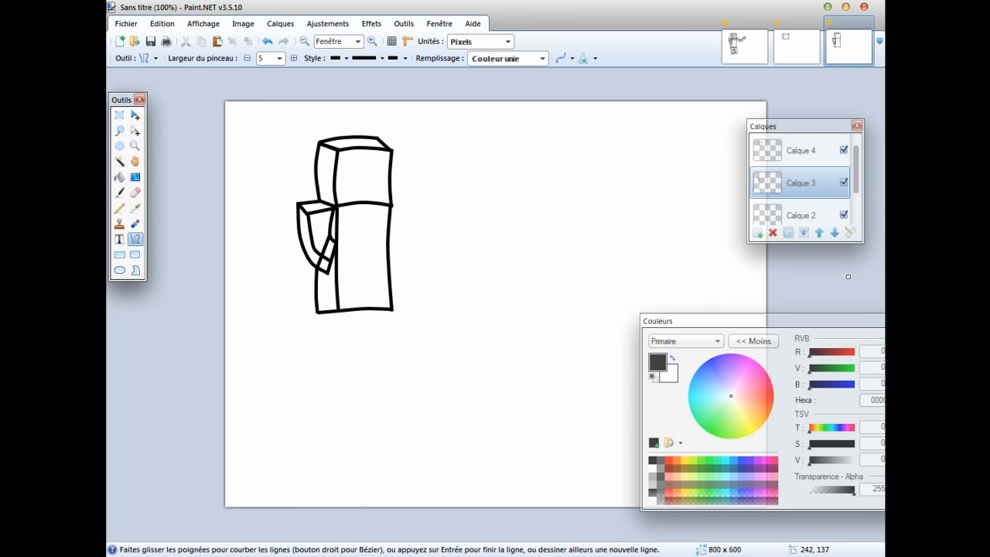
Draw the outstretched arm to the torso's right with three parallel upward-curving lines, a closed end and a cuff line near it.
{"action": "left_click_drag", "start_coordinate": [391, 198], "coordinate": [478, 185]}
{"action": "left_click_drag", "start_coordinate": [419, 195], "coordinate": [450, 197]}
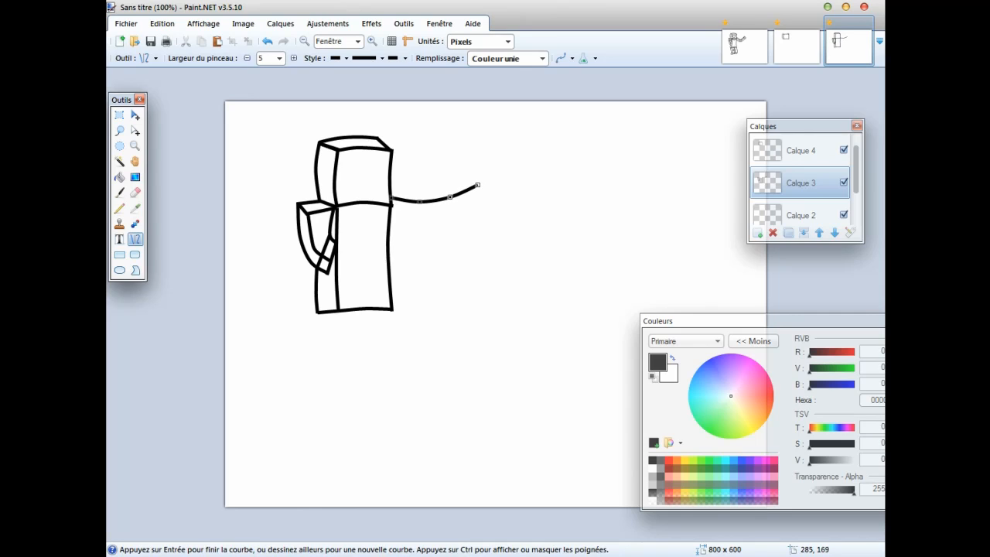
{"action": "left_click_drag", "start_coordinate": [391, 205], "coordinate": [480, 194]}
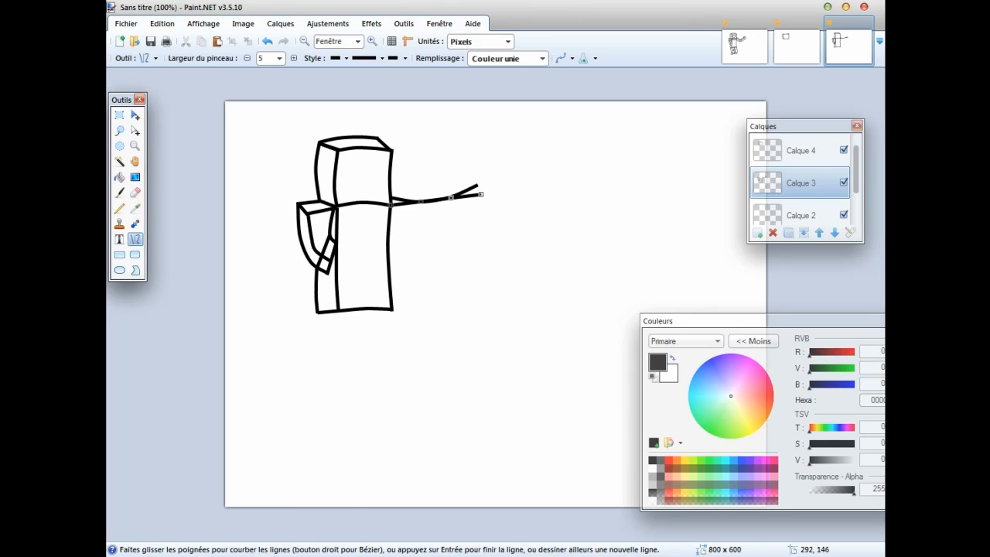
{"action": "left_click_drag", "start_coordinate": [419, 202], "coordinate": [453, 206]}
{"action": "left_click_drag", "start_coordinate": [389, 225], "coordinate": [485, 209]}
{"action": "left_click_drag", "start_coordinate": [421, 221], "coordinate": [458, 221]}
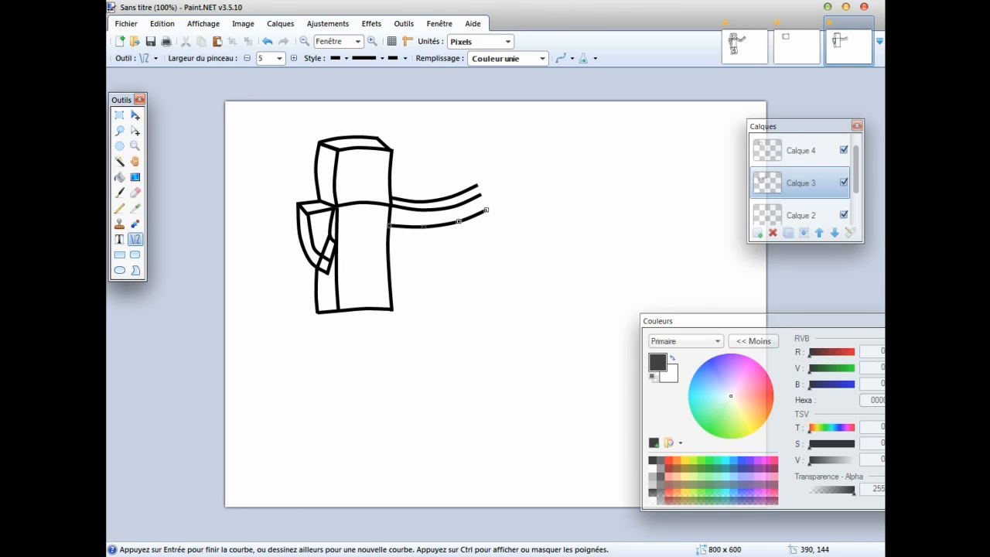
{"action": "mouse_move", "coordinate": [475, 186]}
{"action": "left_mouse_down"}
{"action": "mouse_move", "coordinate": [485, 207]}
{"action": "mouse_move", "coordinate": [461, 191]}
{"action": "left_mouse_up"}
{"action": "left_click", "coordinate": [843, 290]}
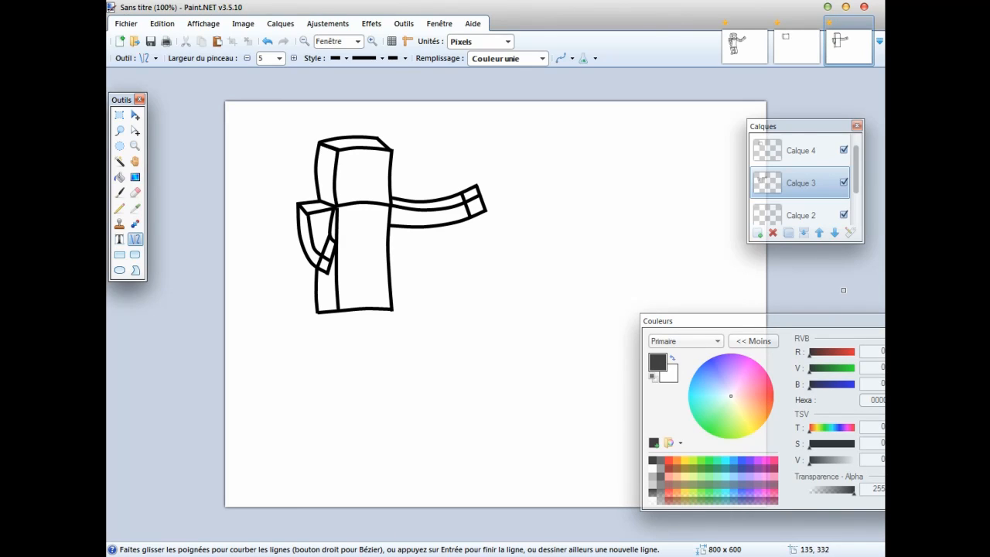
Draw four slightly curved vertical leg edges down from the torso's lower edge, bowing to the right.
{"action": "left_click_drag", "start_coordinate": [317, 313], "coordinate": [320, 392]}
{"action": "left_click_drag", "start_coordinate": [318, 344], "coordinate": [326, 368]}
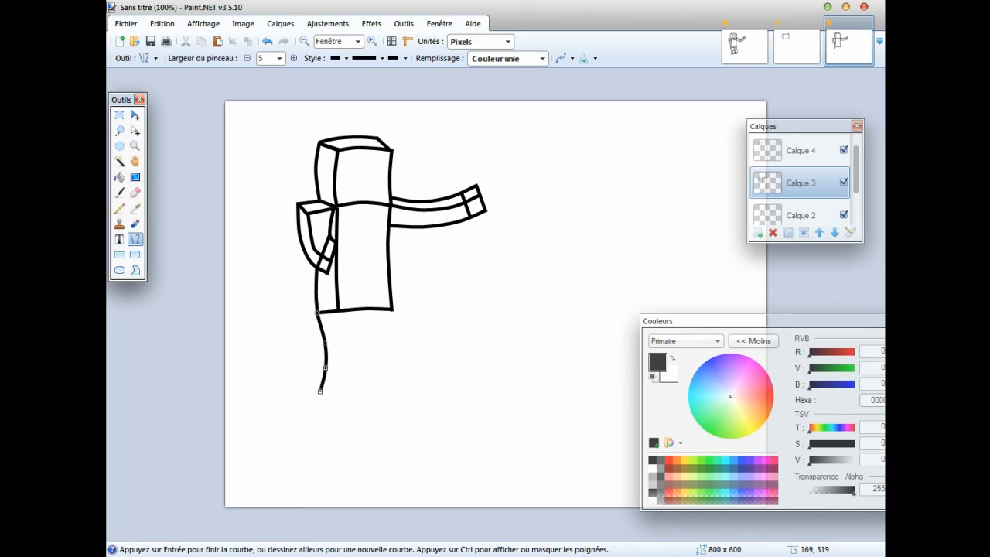
{"action": "left_click_drag", "start_coordinate": [335, 313], "coordinate": [337, 392]}
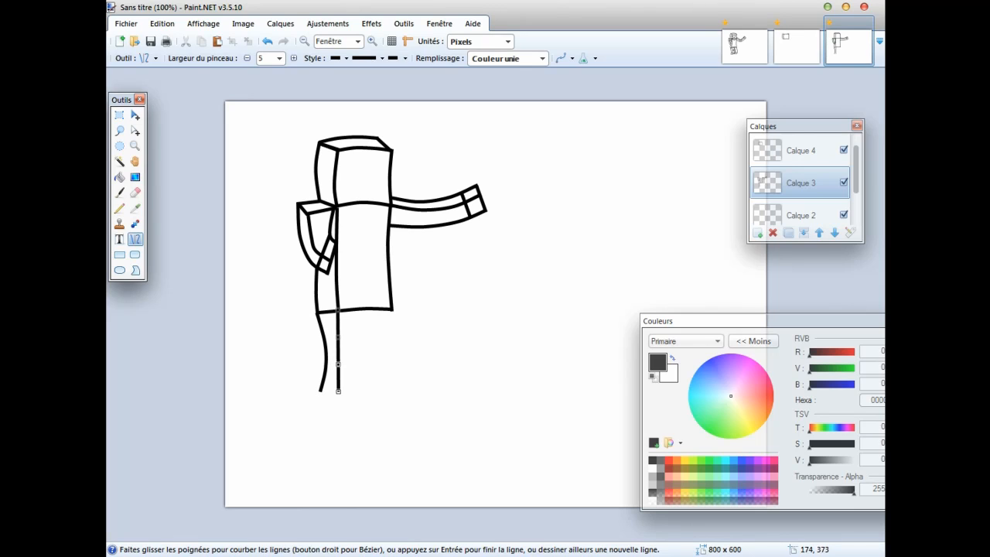
{"action": "mouse_move", "coordinate": [337, 344]}
{"action": "left_mouse_down"}
{"action": "mouse_move", "coordinate": [343, 337]}
{"action": "mouse_move", "coordinate": [343, 366]}
{"action": "left_mouse_up"}
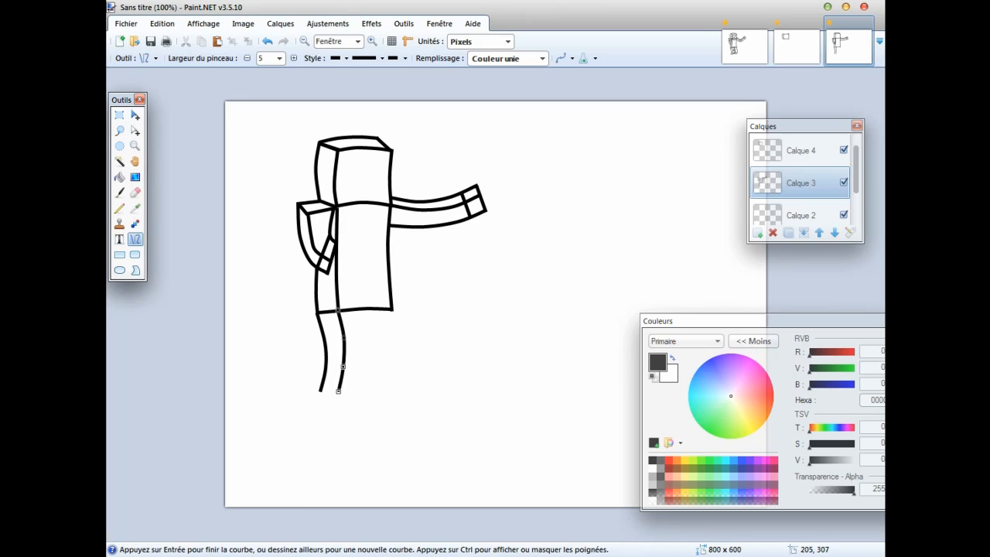
{"action": "left_click_drag", "start_coordinate": [363, 307], "coordinate": [361, 392]}
{"action": "left_click_drag", "start_coordinate": [364, 337], "coordinate": [367, 367]}
{"action": "left_click_drag", "start_coordinate": [392, 307], "coordinate": [393, 391]}
{"action": "left_click_drag", "start_coordinate": [392, 338], "coordinate": [395, 364]}
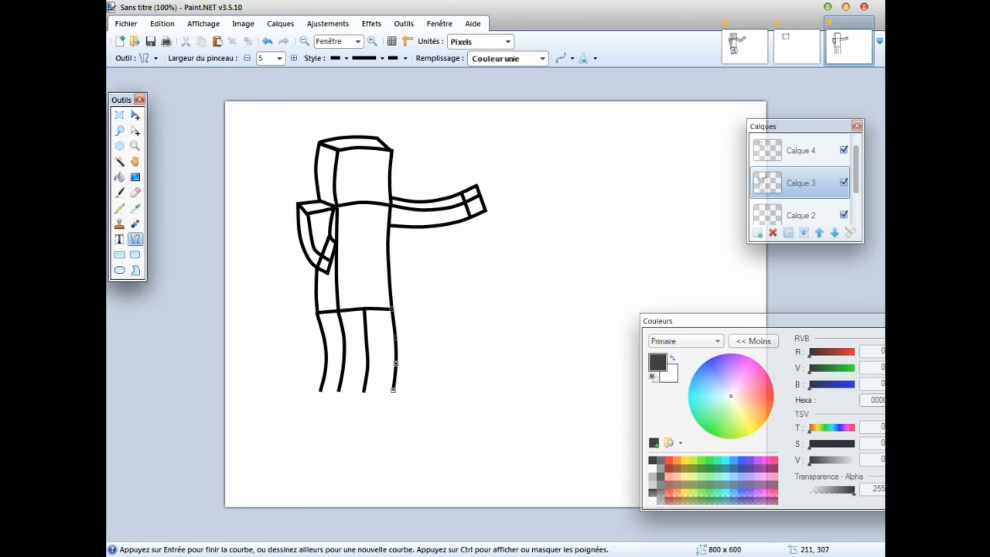
Add the curved inner edge of the right leg and close both legs with bottom lines.
{"action": "left_click_drag", "start_coordinate": [368, 310], "coordinate": [369, 391]}
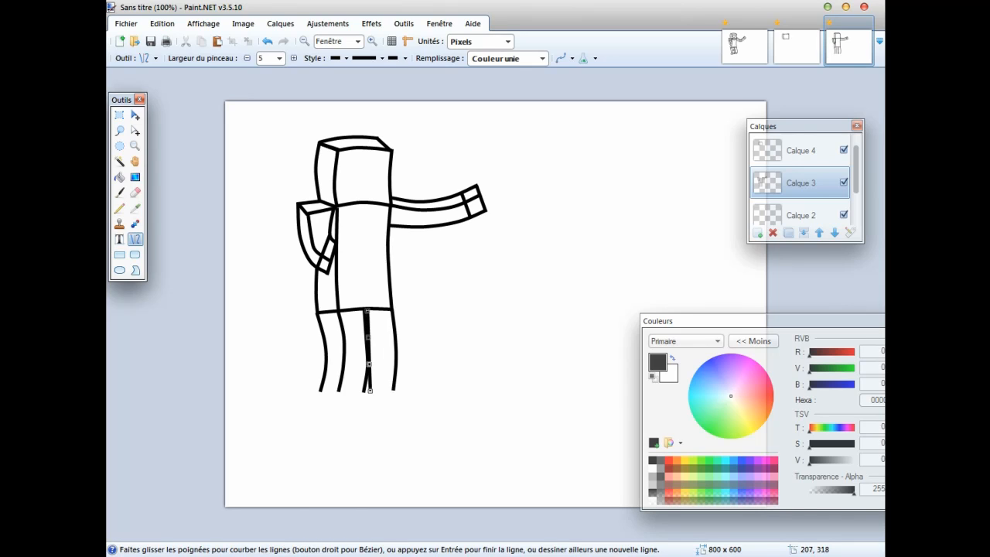
{"action": "left_click_drag", "start_coordinate": [366, 310], "coordinate": [369, 388]}
{"action": "key", "text": "Return"}
{"action": "key", "text": "Return"}
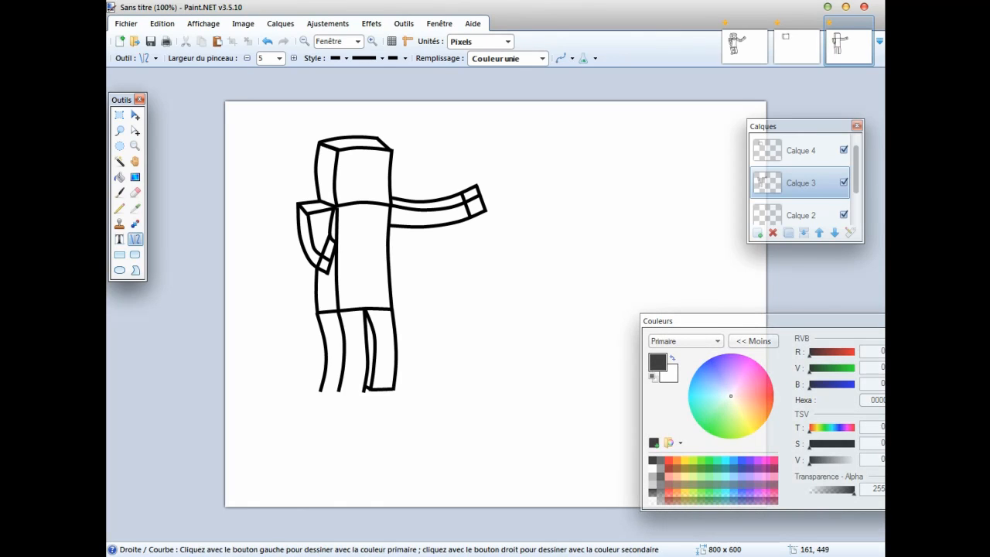
{"action": "left_click_drag", "start_coordinate": [360, 390], "coordinate": [318, 391]}
{"action": "key", "text": "Return"}
Add a belt line just above the torso's lower edge and sleeve bands across both arms.
{"action": "mouse_move", "coordinate": [315, 306]}
{"action": "left_mouse_down"}
{"action": "mouse_move", "coordinate": [390, 303]}
{"action": "mouse_move", "coordinate": [340, 302]}
{"action": "mouse_move", "coordinate": [364, 300]}
{"action": "left_mouse_up"}
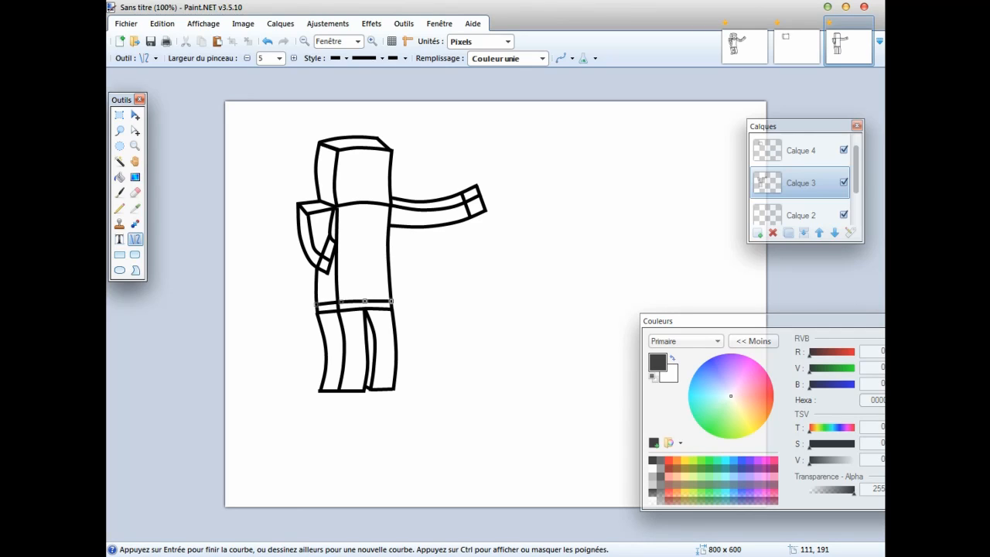
{"action": "mouse_move", "coordinate": [299, 230]}
{"action": "left_mouse_down"}
{"action": "mouse_move", "coordinate": [331, 223]}
{"action": "mouse_move", "coordinate": [303, 246]}
{"action": "mouse_move", "coordinate": [328, 235]}
{"action": "left_mouse_up"}
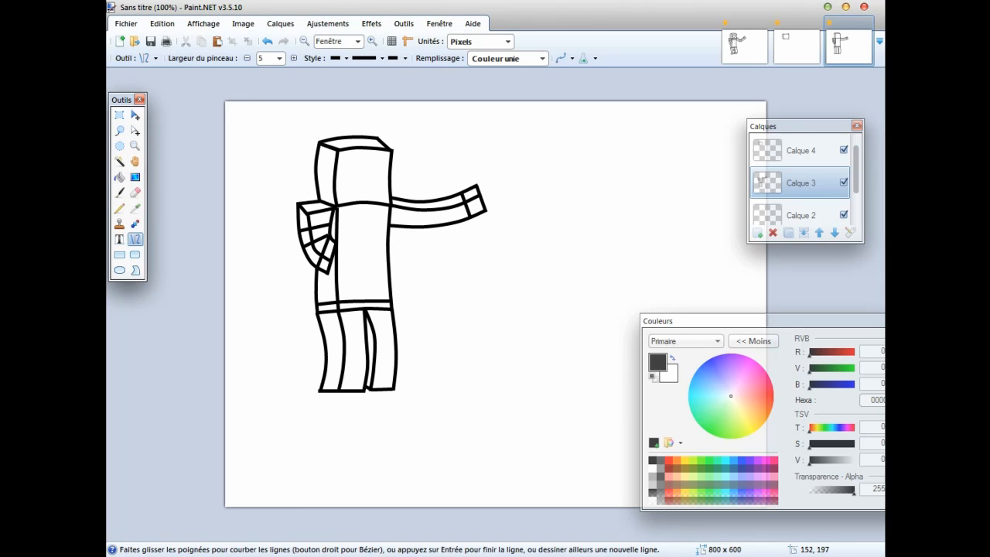
{"action": "mouse_move", "coordinate": [417, 198]}
{"action": "left_mouse_down"}
{"action": "mouse_move", "coordinate": [417, 226]}
{"action": "mouse_move", "coordinate": [433, 212]}
{"action": "mouse_move", "coordinate": [433, 227]}
{"action": "left_mouse_up"}
Draw a double U-shaped collar at the top of the torso's front and a shoe line across both legs just above the feet.
{"action": "mouse_move", "coordinate": [342, 204]}
{"action": "left_mouse_down"}
{"action": "mouse_move", "coordinate": [381, 203]}
{"action": "mouse_move", "coordinate": [355, 215]}
{"action": "left_mouse_up"}
{"action": "left_click", "coordinate": [267, 41]}
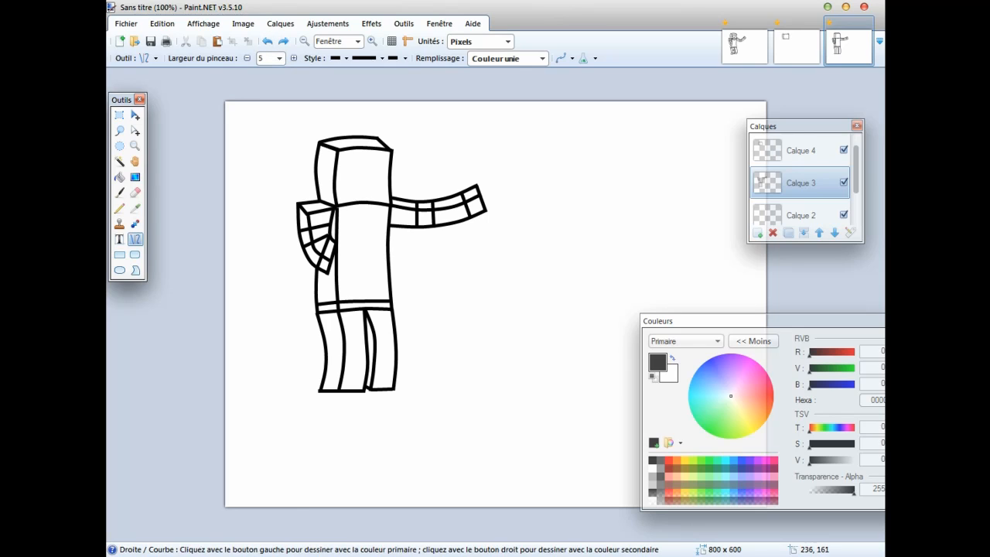
{"action": "left_click_drag", "start_coordinate": [343, 205], "coordinate": [370, 214]}
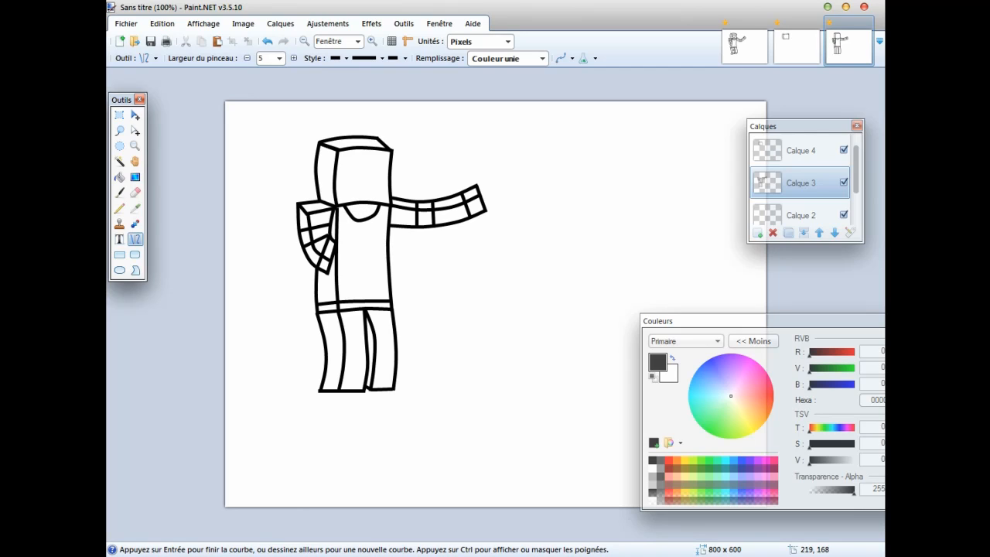
{"action": "key", "text": "Return"}
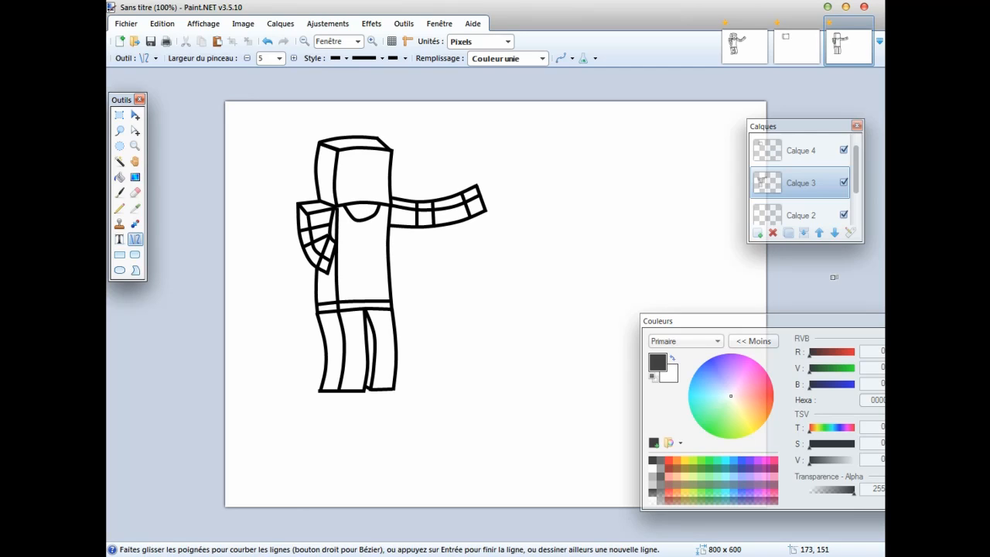
{"action": "left_click_drag", "start_coordinate": [347, 206], "coordinate": [377, 221]}
{"action": "left_click", "coordinate": [795, 279]}
{"action": "left_click_drag", "start_coordinate": [323, 375], "coordinate": [395, 372]}
{"action": "key", "text": "Return"}
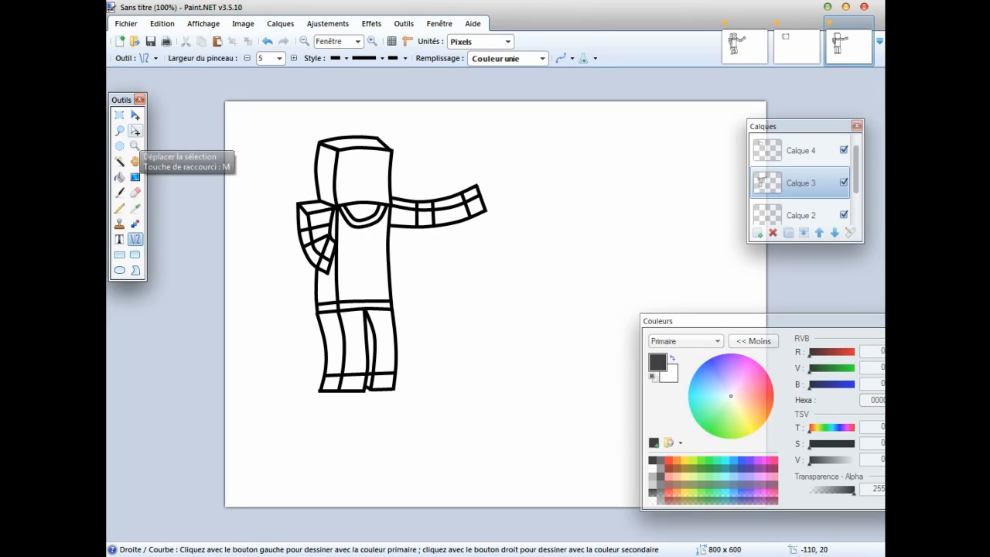
With a brush width of 4, draw a zigzag hairline across the side and front faces of the head.
{"action": "left_click", "coordinate": [135, 146]}
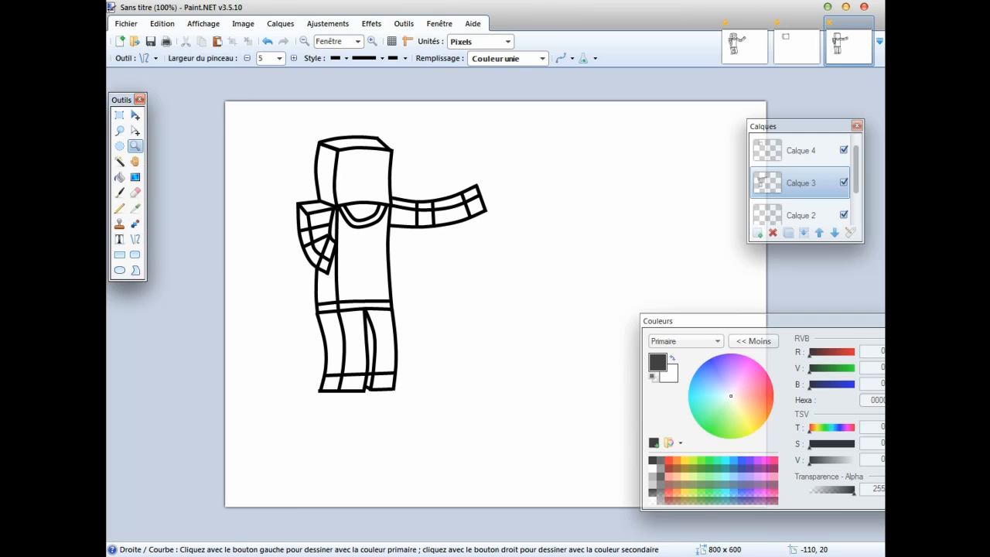
{"action": "left_click", "coordinate": [350, 168]}
{"action": "left_click", "coordinate": [135, 239]}
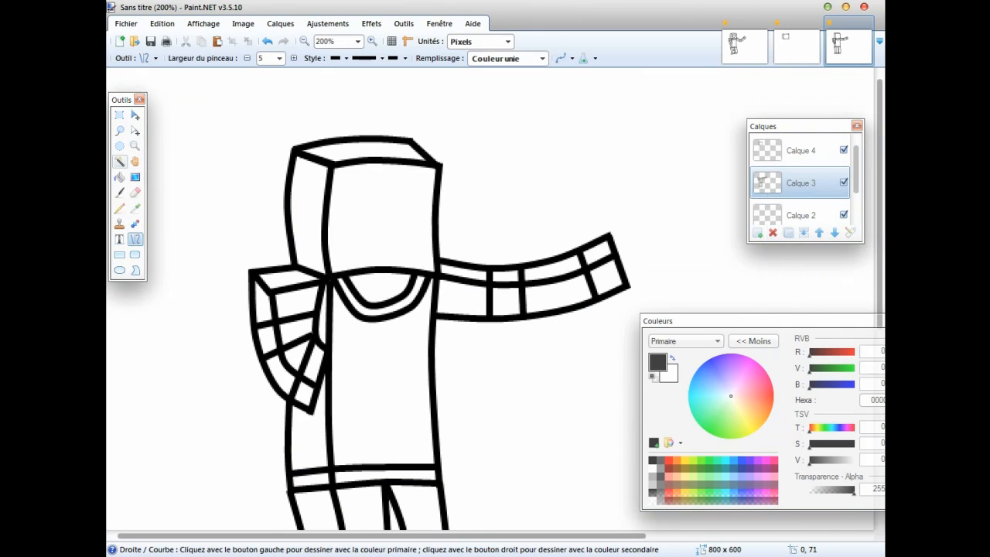
{"action": "left_click", "coordinate": [279, 58]}
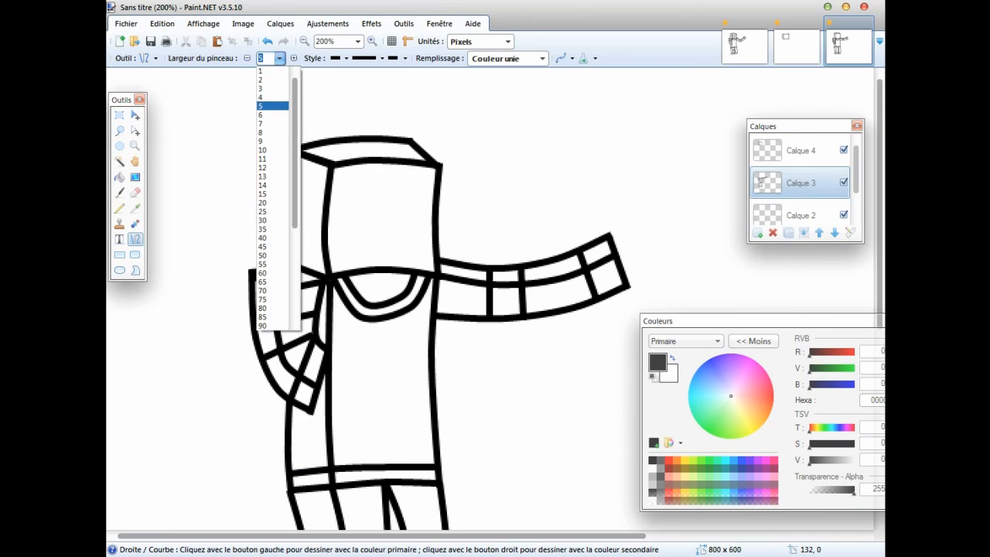
{"action": "left_click", "coordinate": [272, 96]}
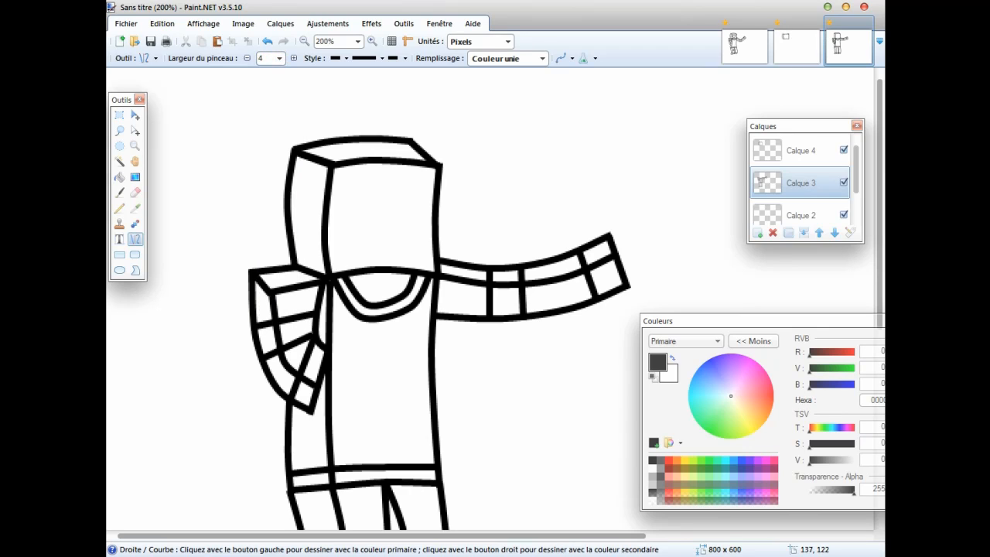
{"action": "mouse_move", "coordinate": [292, 232]}
{"action": "left_mouse_down"}
{"action": "mouse_move", "coordinate": [309, 207]}
{"action": "mouse_move", "coordinate": [315, 218]}
{"action": "mouse_move", "coordinate": [328, 200]}
{"action": "mouse_move", "coordinate": [354, 198]}
{"action": "mouse_move", "coordinate": [343, 210]}
{"action": "mouse_move", "coordinate": [354, 199]}
{"action": "left_mouse_up"}
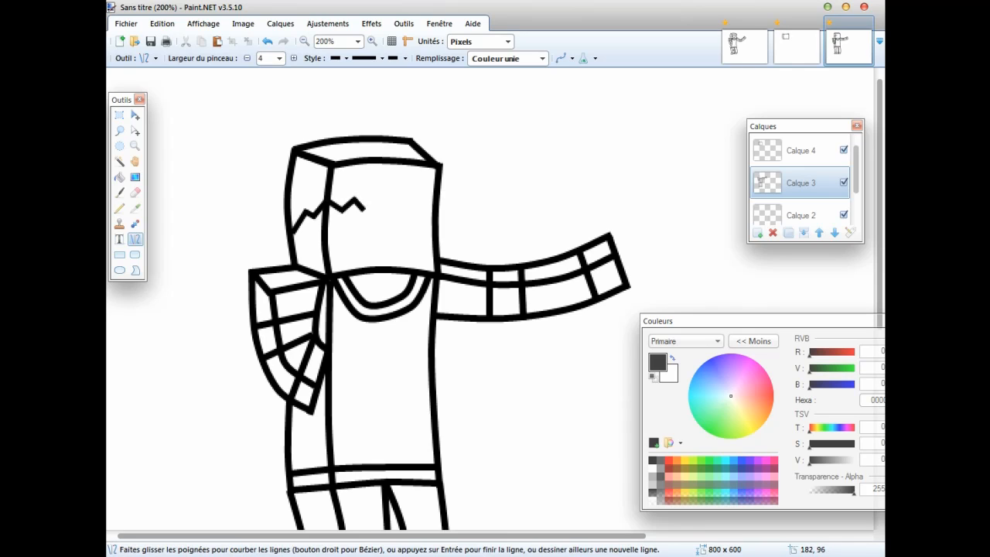
{"action": "key", "text": "ctrl+z"}
{"action": "mouse_move", "coordinate": [375, 198]}
{"action": "left_mouse_down"}
{"action": "mouse_move", "coordinate": [364, 209]}
{"action": "mouse_move", "coordinate": [374, 199]}
{"action": "mouse_move", "coordinate": [398, 203]}
{"action": "mouse_move", "coordinate": [390, 194]}
{"action": "left_mouse_up"}
{"action": "mouse_move", "coordinate": [407, 195]}
{"action": "left_mouse_down"}
{"action": "mouse_move", "coordinate": [397, 204]}
{"action": "mouse_move", "coordinate": [427, 199]}
{"action": "left_mouse_up"}
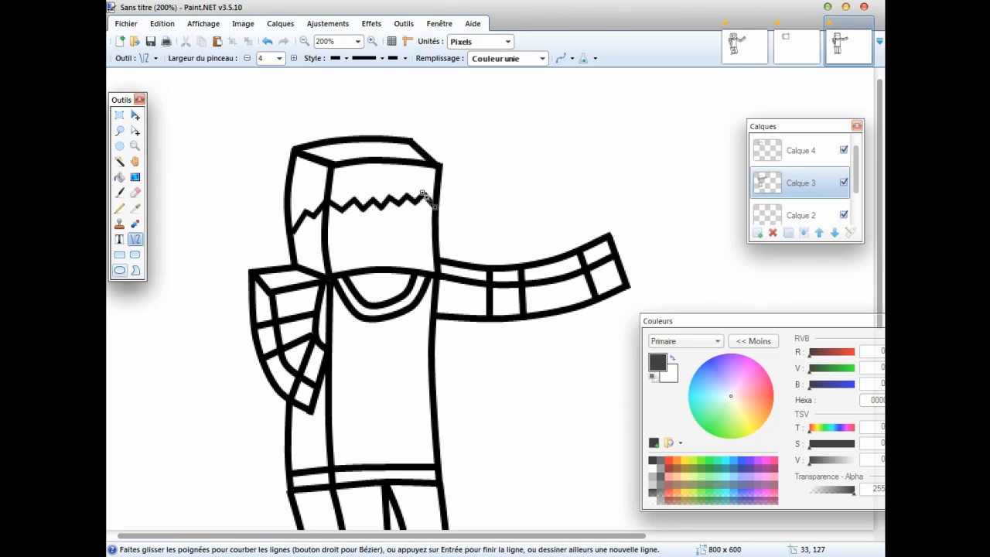
Draw two small upright ellipses, about 2 by 9 pixels, as eyes below the hairline on the head's front face.
{"action": "left_click", "coordinate": [119, 270]}
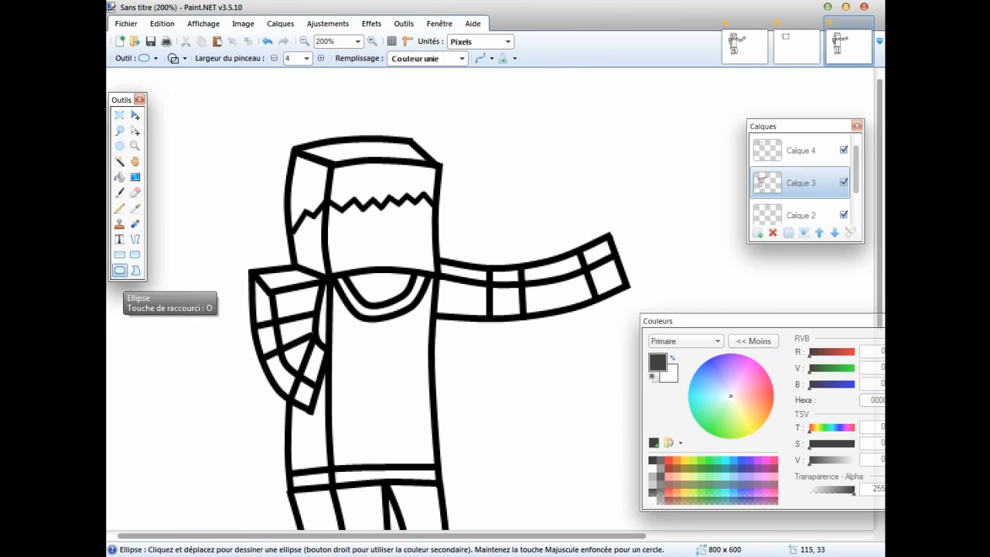
{"action": "left_click", "coordinate": [306, 58]}
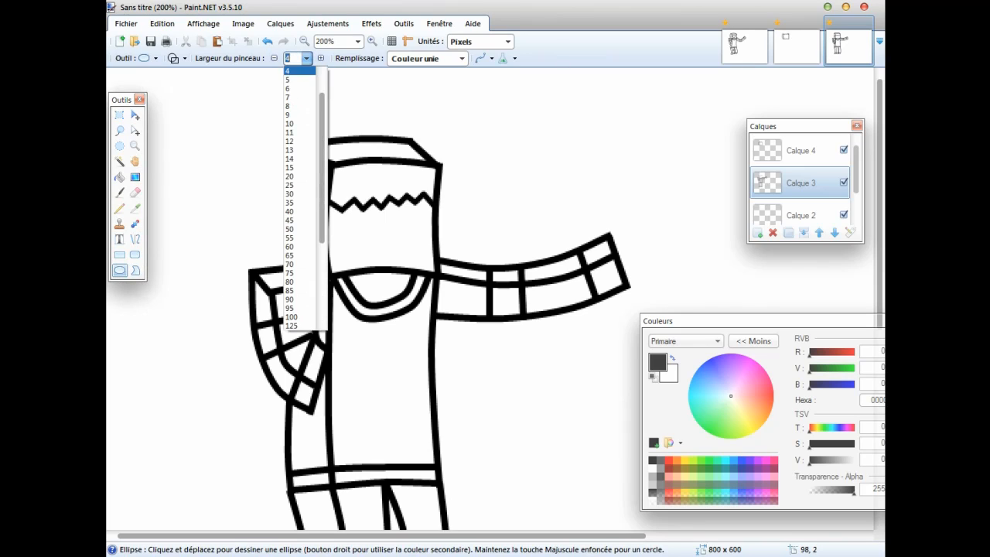
{"action": "left_click", "coordinate": [294, 115]}
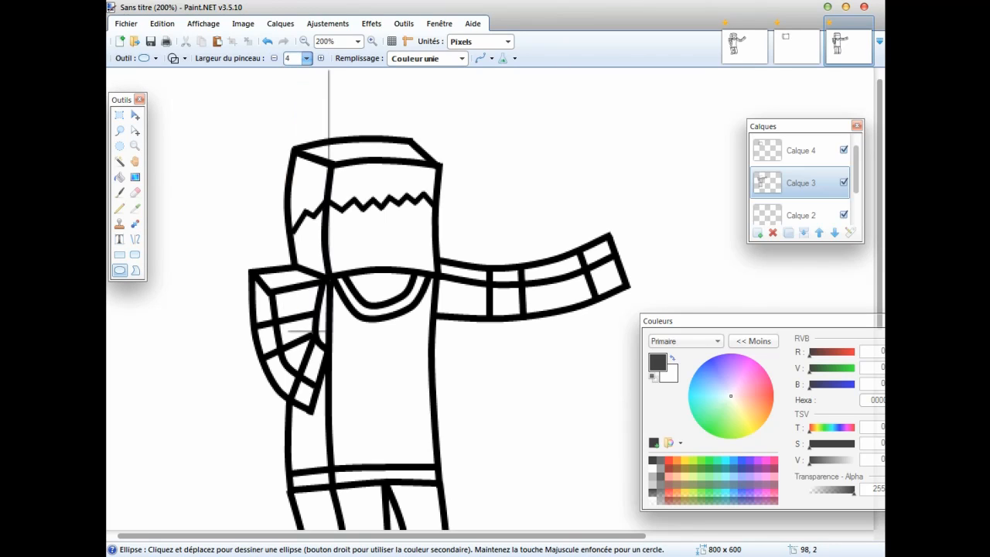
{"action": "left_click", "coordinate": [306, 58]}
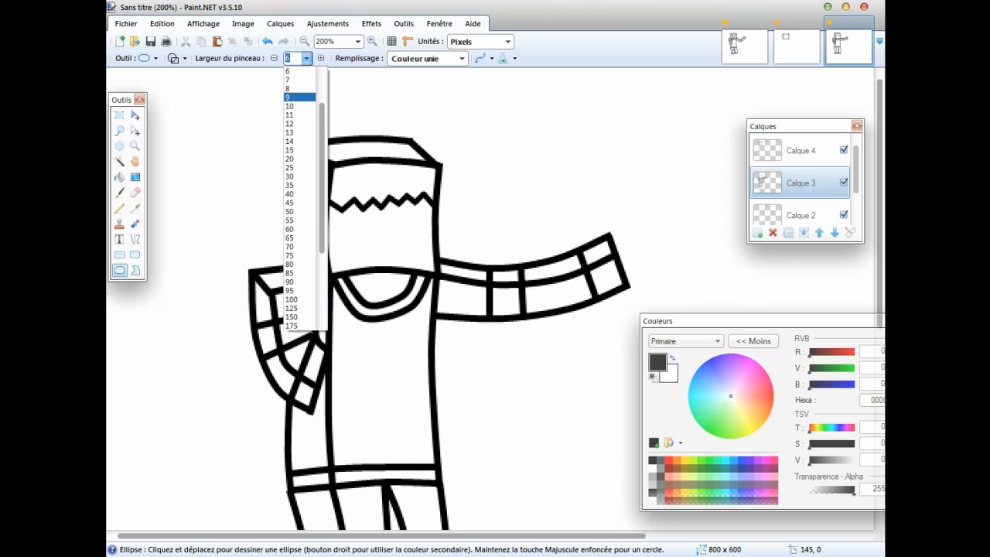
{"action": "left_click", "coordinate": [293, 97]}
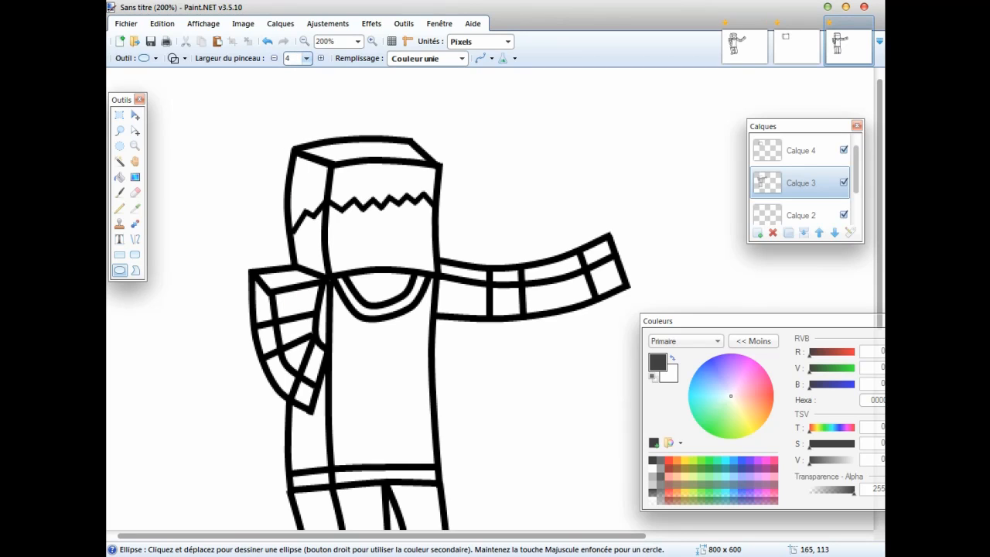
{"action": "left_click_drag", "start_coordinate": [344, 222], "coordinate": [346, 234]}
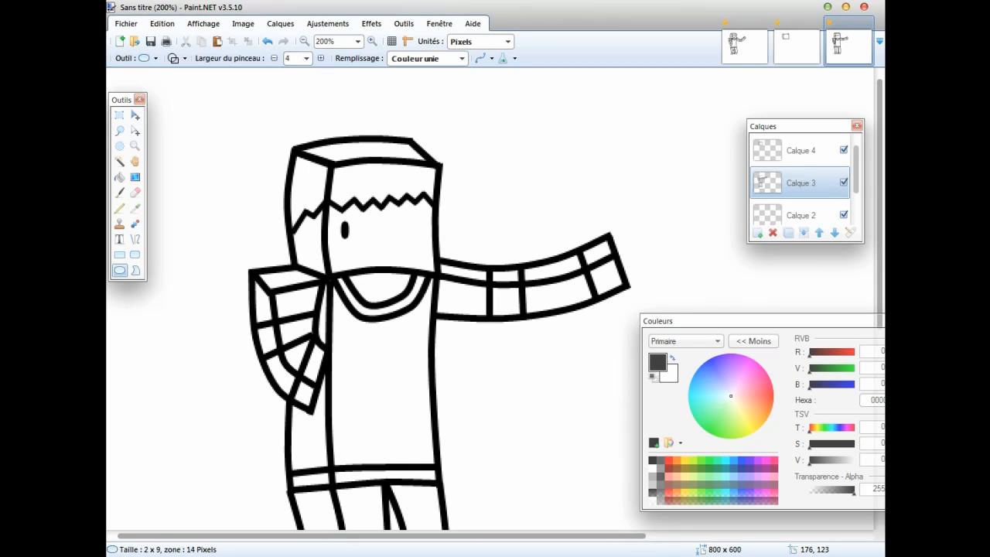
{"action": "left_click_drag", "start_coordinate": [402, 220], "coordinate": [402, 231]}
Draw a smiling mouth below the eyes with a straight upper line and a curved arc beneath it.
{"action": "left_click", "coordinate": [135, 240]}
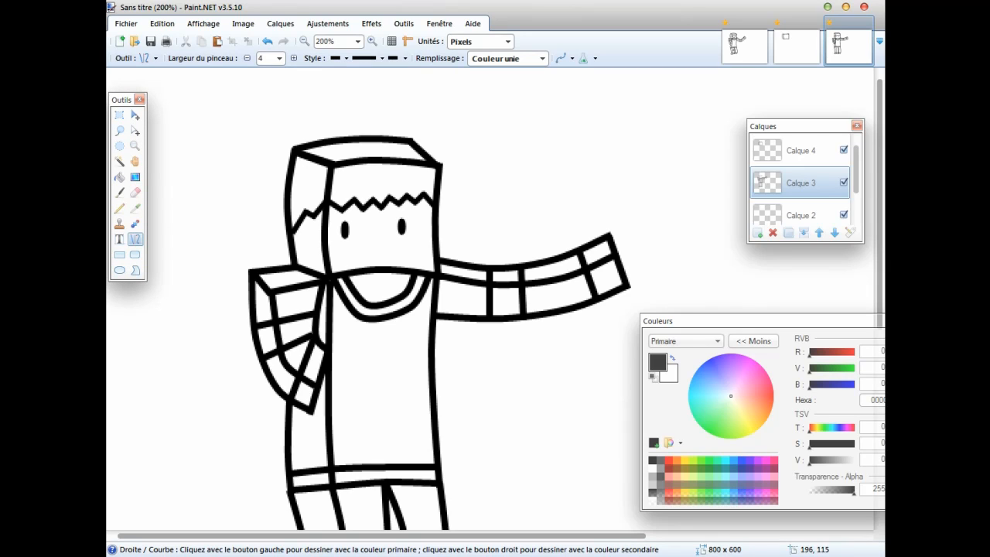
{"action": "left_click_drag", "start_coordinate": [358, 244], "coordinate": [404, 245]}
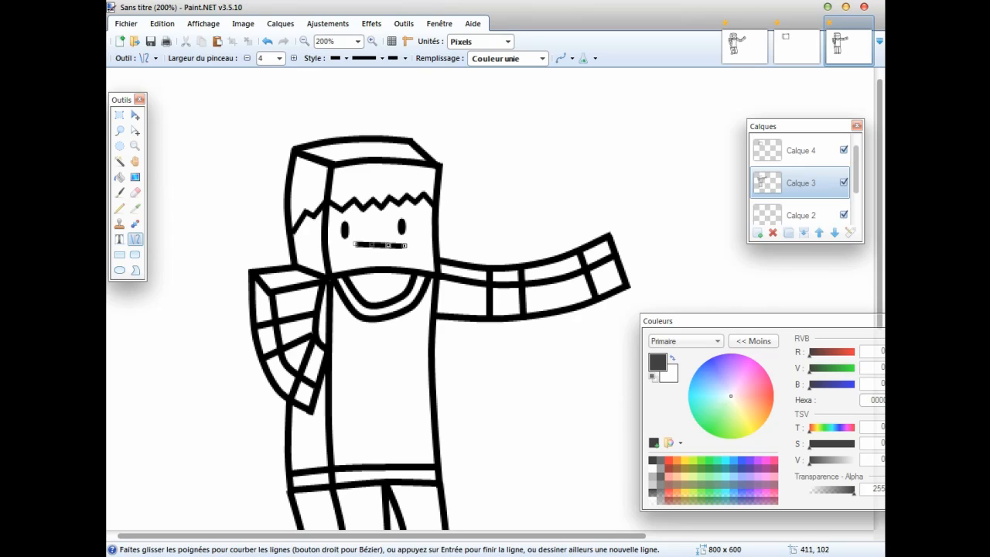
{"action": "key", "text": "Return"}
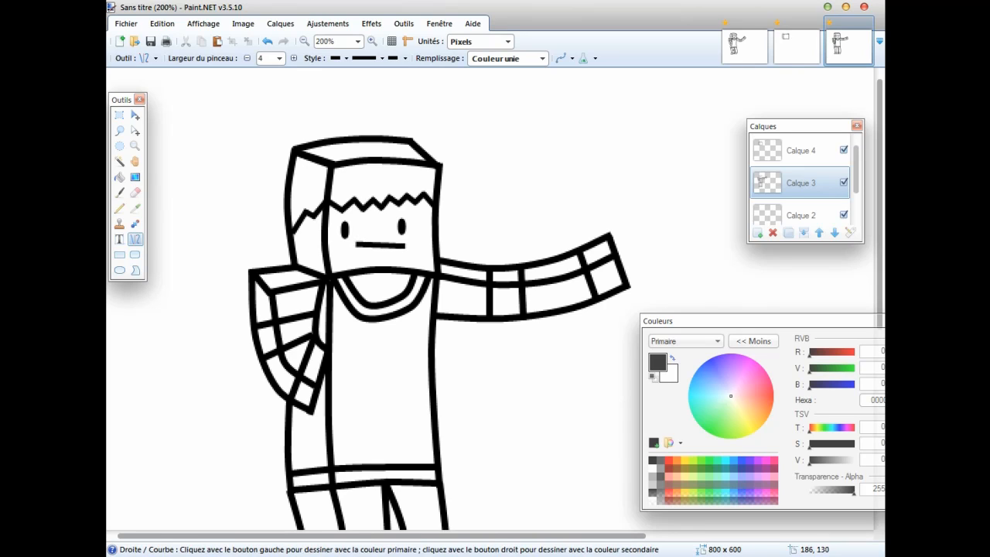
{"action": "left_click_drag", "start_coordinate": [360, 244], "coordinate": [391, 259]}
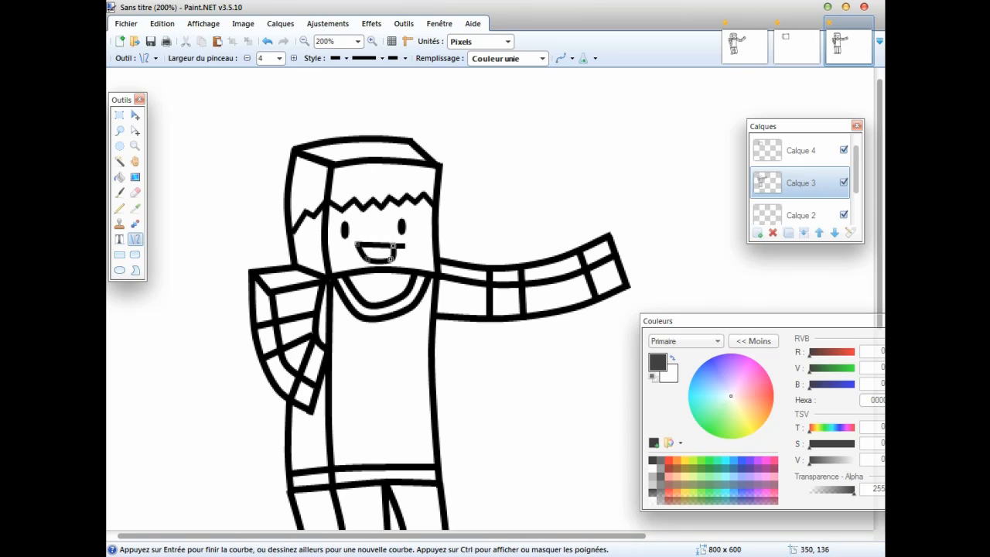
Finish the mouth curve and set up the Paintbrush on layer Calque 2 with red (RGB 255, 0, 21) as primary colour.
{"action": "key", "text": "Return"}
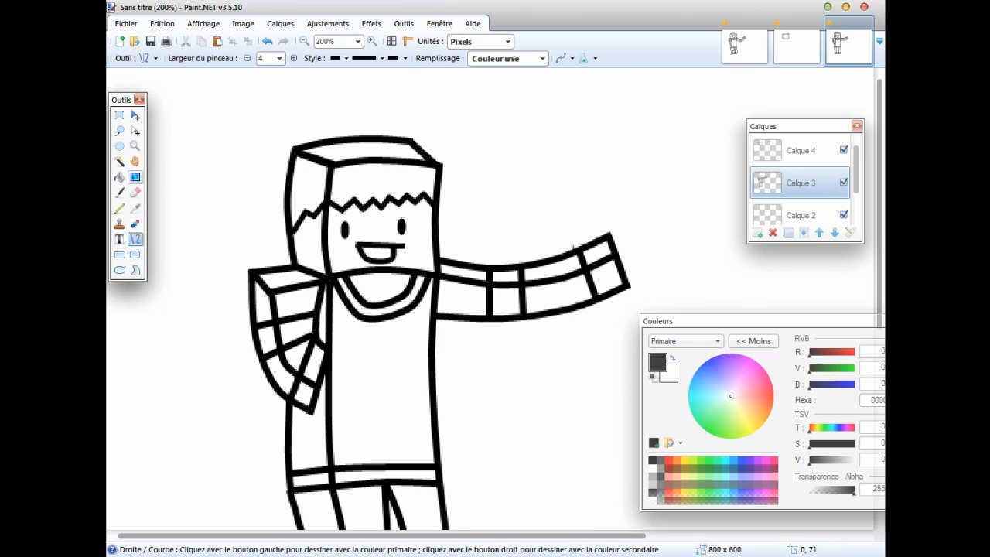
{"action": "left_click", "coordinate": [801, 214]}
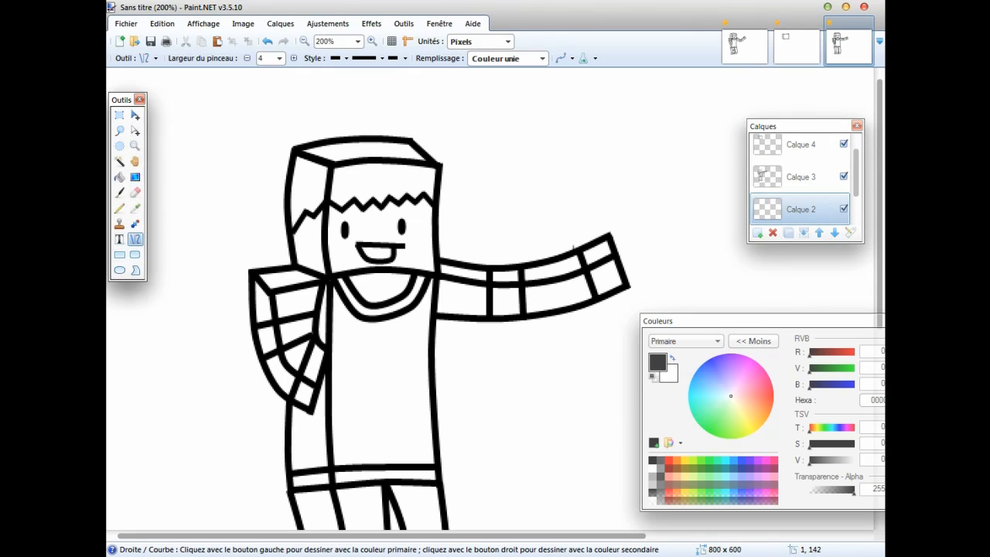
{"action": "left_click", "coordinate": [119, 192]}
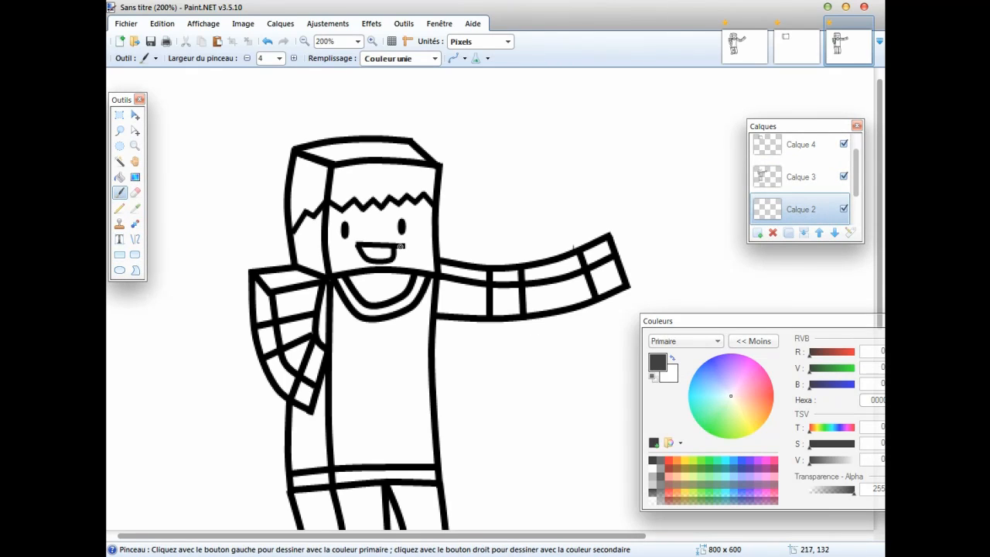
{"action": "left_click", "coordinate": [772, 392]}
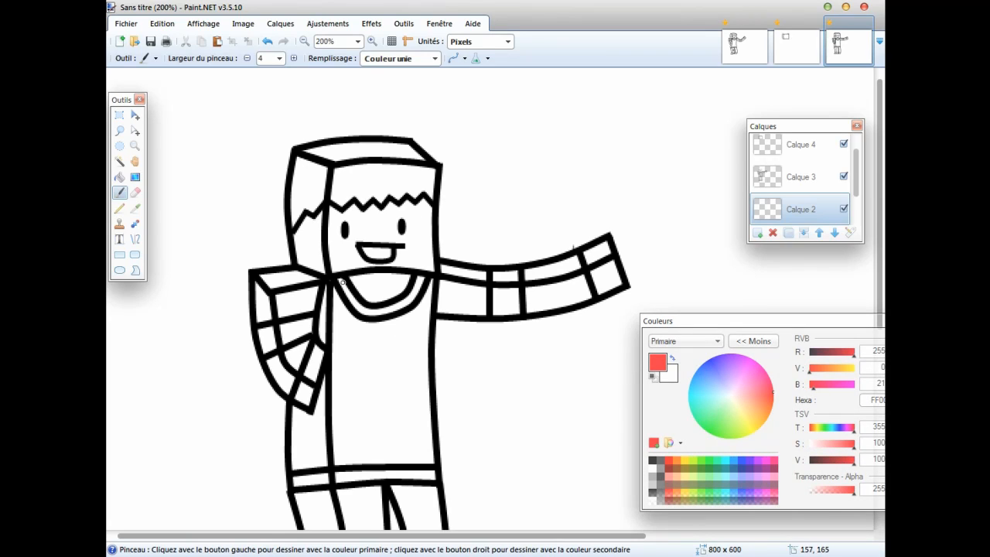
Try to paint the collar band red with a brush width of 10, undoing each stroke.
{"action": "left_click", "coordinate": [279, 58]}
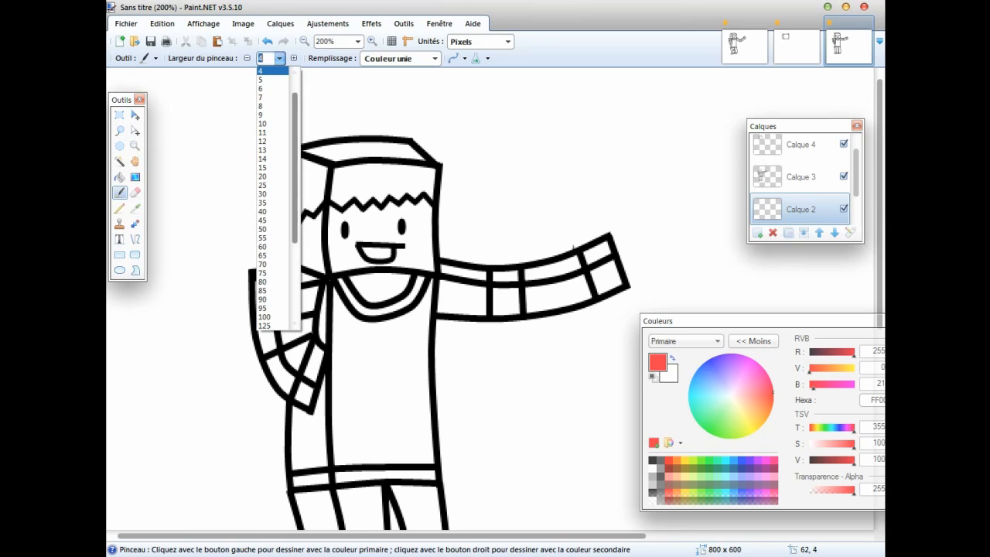
{"action": "left_click", "coordinate": [267, 124]}
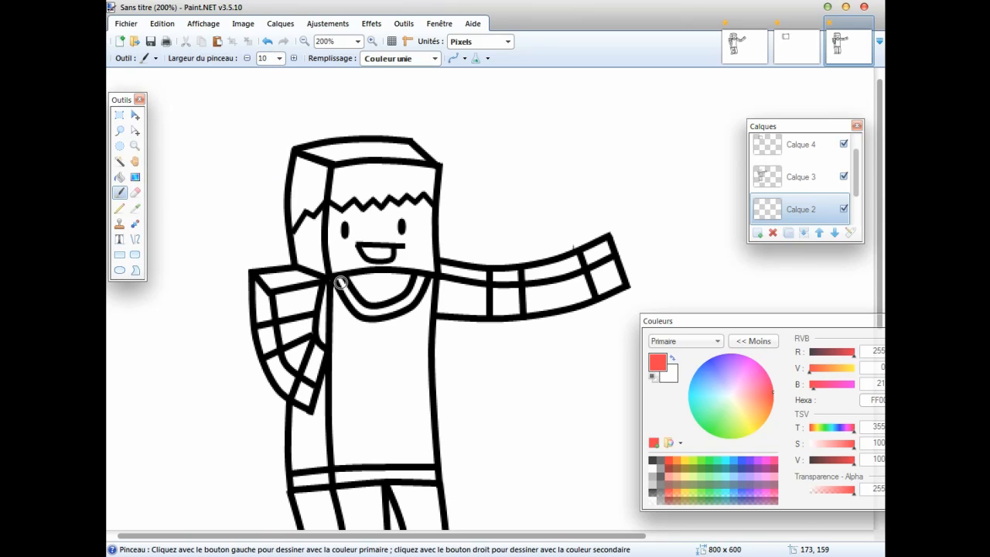
{"action": "left_click_drag", "start_coordinate": [340, 283], "coordinate": [346, 292]}
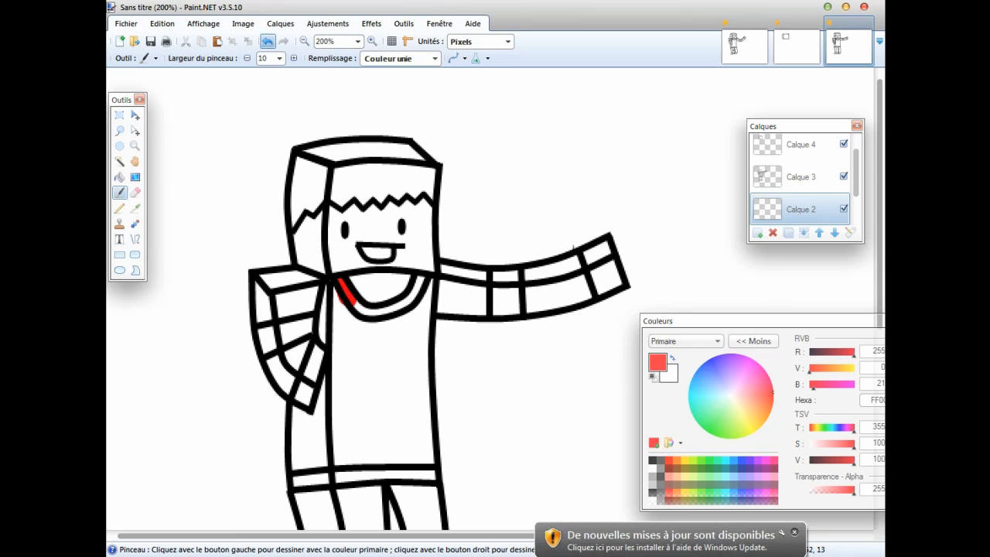
{"action": "left_click", "coordinate": [266, 41]}
{"action": "left_click_drag", "start_coordinate": [341, 281], "coordinate": [350, 292]}
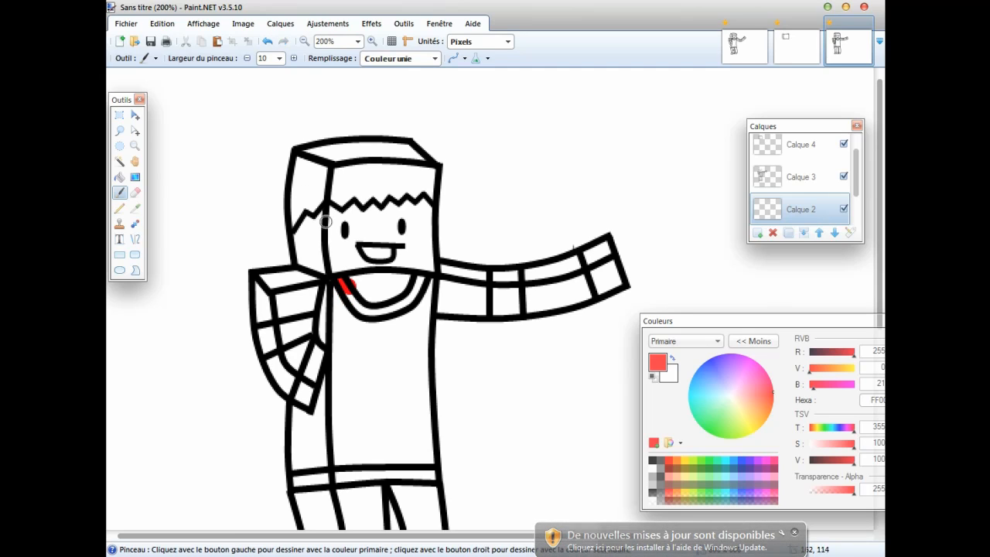
{"action": "left_click", "coordinate": [267, 41]}
With a brush width of 9, paint the collar band and the stripe along the torso's lower hem red.
{"action": "left_click", "coordinate": [278, 58]}
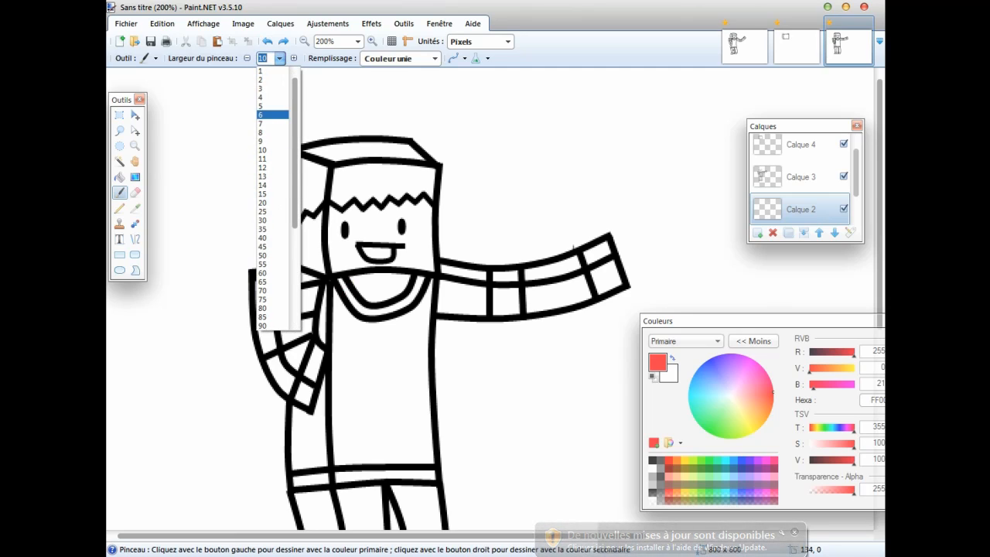
{"action": "left_click", "coordinate": [272, 140]}
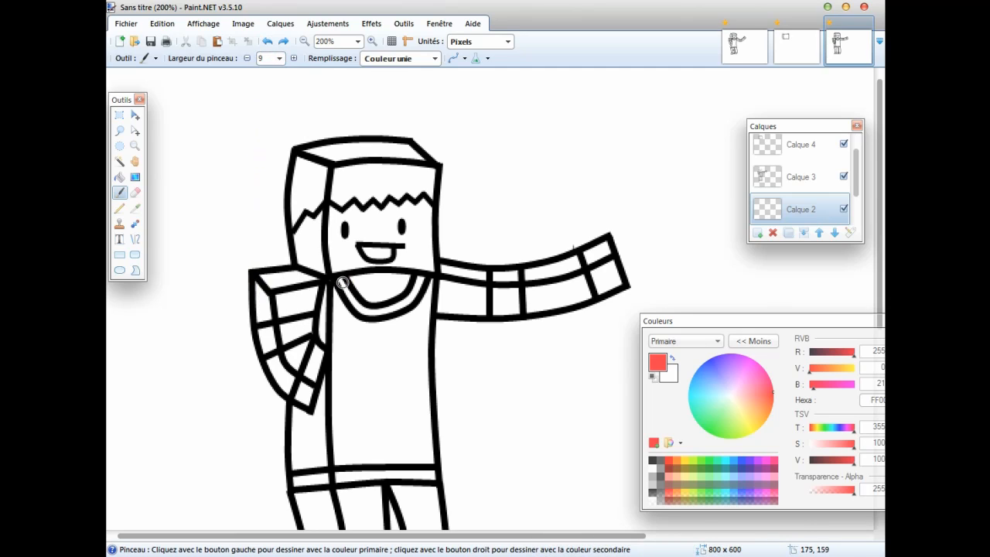
{"action": "left_click_drag", "start_coordinate": [339, 280], "coordinate": [346, 291]}
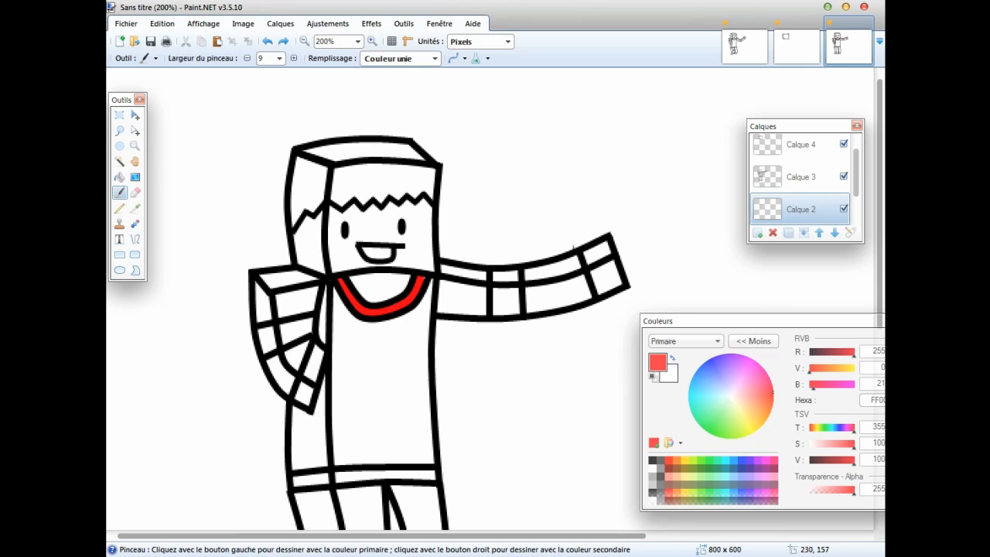
{"action": "scroll", "coordinate": [495, 317], "scroll_direction": "down", "scroll_amount": 2}
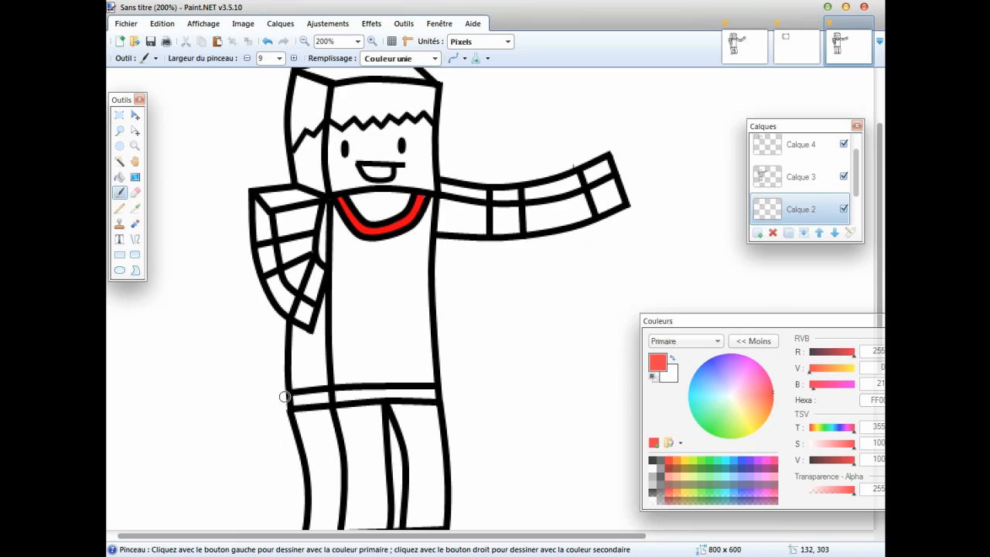
{"action": "mouse_move", "coordinate": [285, 397]}
{"action": "left_mouse_down"}
{"action": "mouse_move", "coordinate": [296, 405]}
{"action": "mouse_move", "coordinate": [443, 394]}
{"action": "left_mouse_up"}
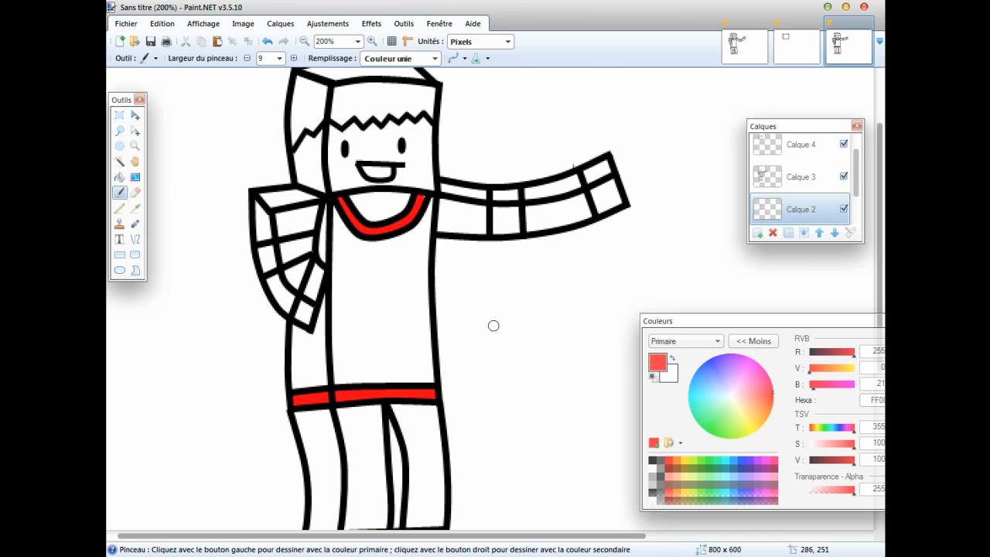
Paint the bands across the bent arm and the outstretched arm red, covering both visible faces of each.
{"action": "scroll", "coordinate": [493, 326], "scroll_direction": "down", "scroll_amount": 3}
{"action": "scroll", "coordinate": [424, 261], "scroll_direction": "up", "scroll_amount": 3}
{"action": "left_click", "coordinate": [263, 250]}
{"action": "left_click_drag", "start_coordinate": [273, 248], "coordinate": [312, 242]}
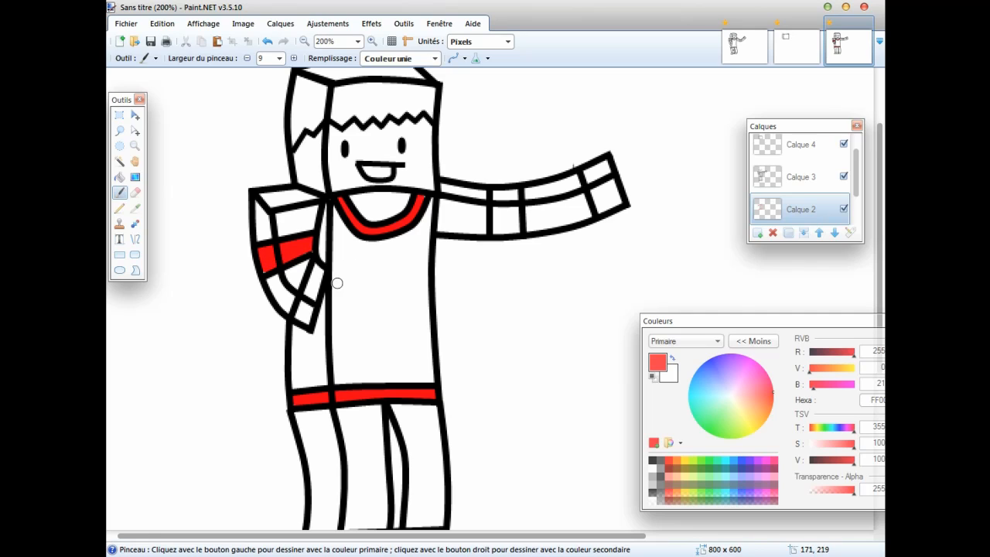
{"action": "left_click", "coordinate": [501, 192]}
{"action": "mouse_move", "coordinate": [498, 204]}
{"action": "left_mouse_down"}
{"action": "mouse_move", "coordinate": [496, 222]}
{"action": "mouse_move", "coordinate": [513, 231]}
{"action": "mouse_move", "coordinate": [503, 207]}
{"action": "left_mouse_up"}
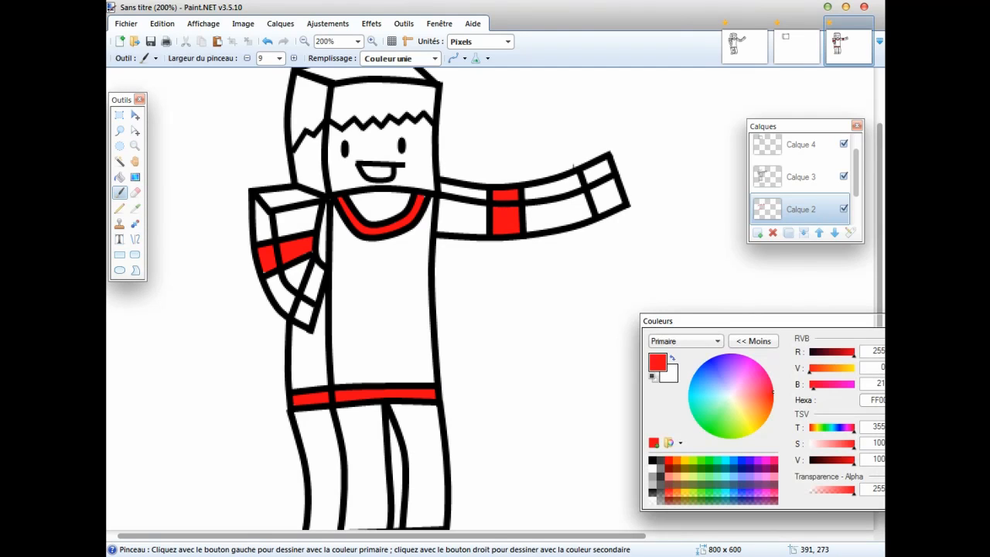
Paint the torso's front face between collar and hem yellow (RGB 255, 226, 40).
{"action": "left_click_drag", "start_coordinate": [752, 426], "coordinate": [752, 423]}
{"action": "mouse_move", "coordinate": [411, 246]}
{"action": "left_mouse_down"}
{"action": "mouse_move", "coordinate": [408, 288]}
{"action": "mouse_move", "coordinate": [419, 225]}
{"action": "left_mouse_up"}
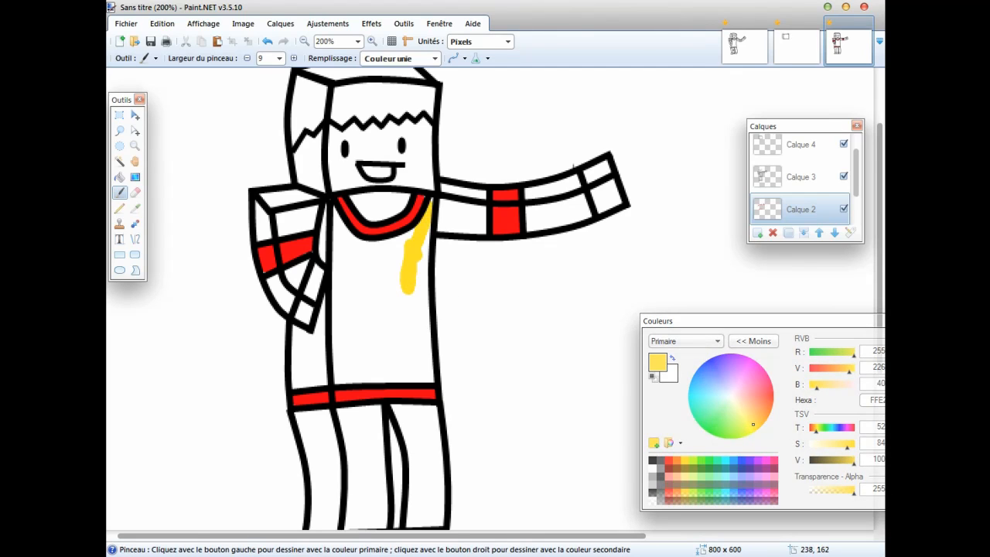
{"action": "mouse_move", "coordinate": [425, 252]}
{"action": "left_mouse_down"}
{"action": "mouse_move", "coordinate": [427, 349]}
{"action": "mouse_move", "coordinate": [403, 378]}
{"action": "mouse_move", "coordinate": [339, 378]}
{"action": "mouse_move", "coordinate": [337, 224]}
{"action": "mouse_move", "coordinate": [369, 245]}
{"action": "mouse_move", "coordinate": [412, 230]}
{"action": "mouse_move", "coordinate": [396, 252]}
{"action": "mouse_move", "coordinate": [347, 259]}
{"action": "mouse_move", "coordinate": [344, 294]}
{"action": "mouse_move", "coordinate": [390, 271]}
{"action": "mouse_move", "coordinate": [364, 274]}
{"action": "mouse_move", "coordinate": [375, 309]}
{"action": "mouse_move", "coordinate": [344, 321]}
{"action": "mouse_move", "coordinate": [346, 352]}
{"action": "mouse_move", "coordinate": [364, 370]}
{"action": "mouse_move", "coordinate": [379, 313]}
{"action": "mouse_move", "coordinate": [385, 340]}
{"action": "mouse_move", "coordinate": [408, 283]}
{"action": "mouse_move", "coordinate": [417, 334]}
{"action": "mouse_move", "coordinate": [394, 321]}
{"action": "mouse_move", "coordinate": [376, 365]}
{"action": "mouse_move", "coordinate": [392, 382]}
{"action": "mouse_move", "coordinate": [419, 339]}
{"action": "mouse_move", "coordinate": [415, 384]}
{"action": "left_mouse_up"}
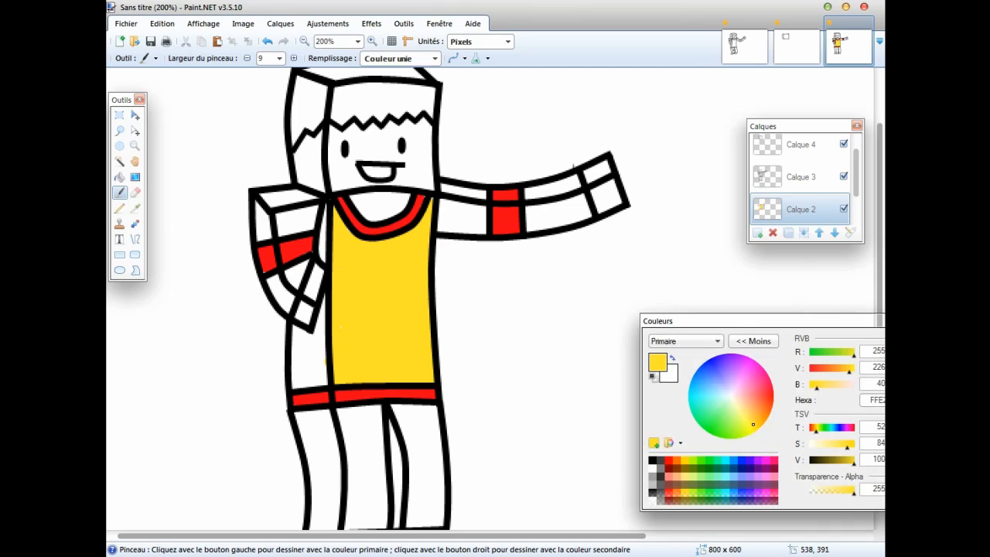
Paint the torso's side face and the bent arm's outer side a darker yellow (RGB 226, 183, 54), leaving the red bands uncovered.
{"action": "left_click_drag", "start_coordinate": [752, 423], "coordinate": [753, 419]}
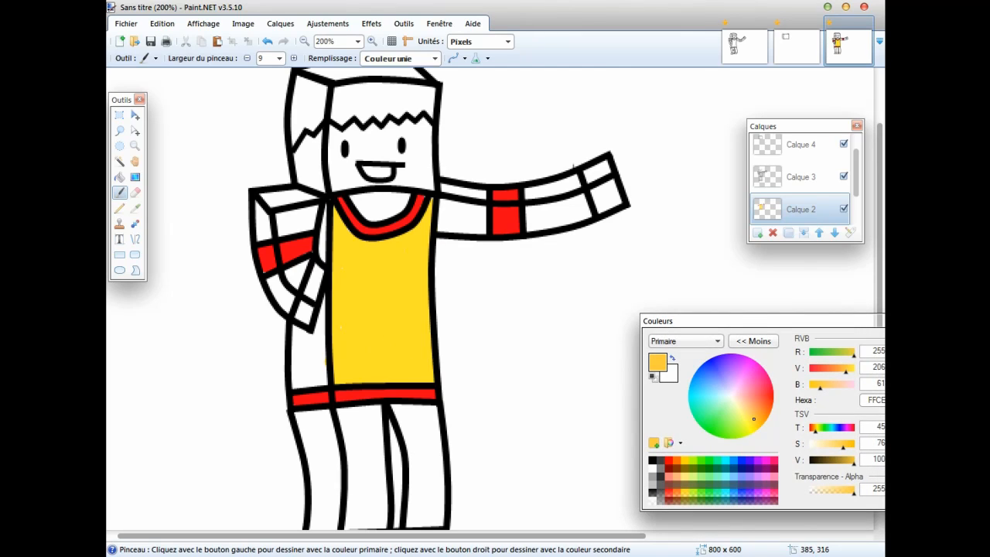
{"action": "left_click_drag", "start_coordinate": [853, 463], "coordinate": [850, 462]}
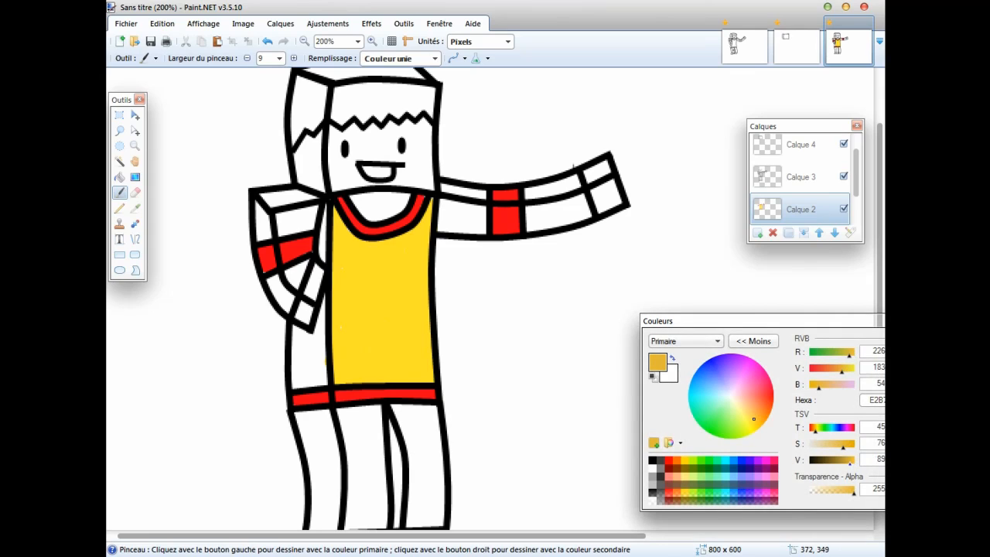
{"action": "mouse_move", "coordinate": [324, 347]}
{"action": "left_mouse_down"}
{"action": "mouse_move", "coordinate": [320, 371]}
{"action": "mouse_move", "coordinate": [317, 323]}
{"action": "left_mouse_up"}
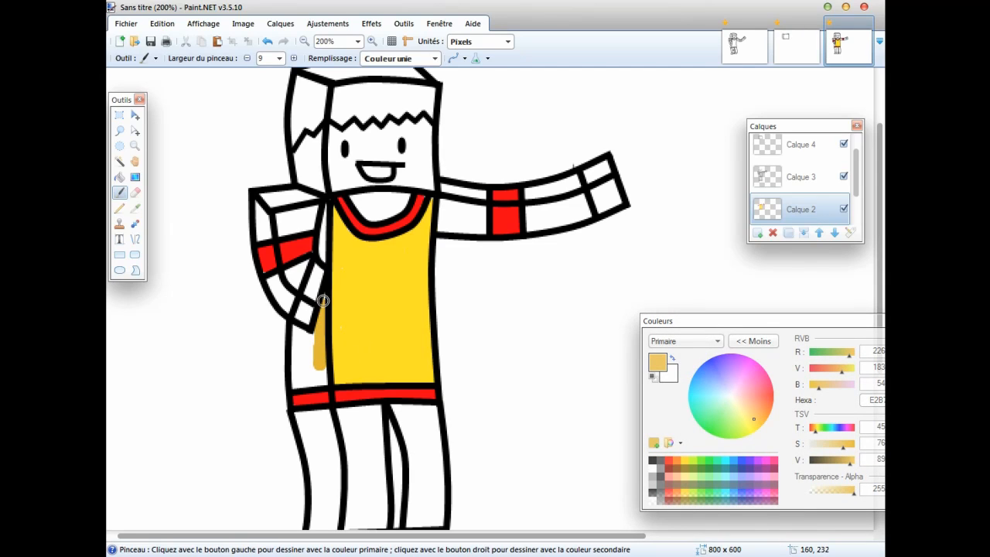
{"action": "mouse_move", "coordinate": [317, 382]}
{"action": "left_mouse_down"}
{"action": "mouse_move", "coordinate": [298, 329]}
{"action": "mouse_move", "coordinate": [315, 339]}
{"action": "mouse_move", "coordinate": [314, 371]}
{"action": "left_mouse_up"}
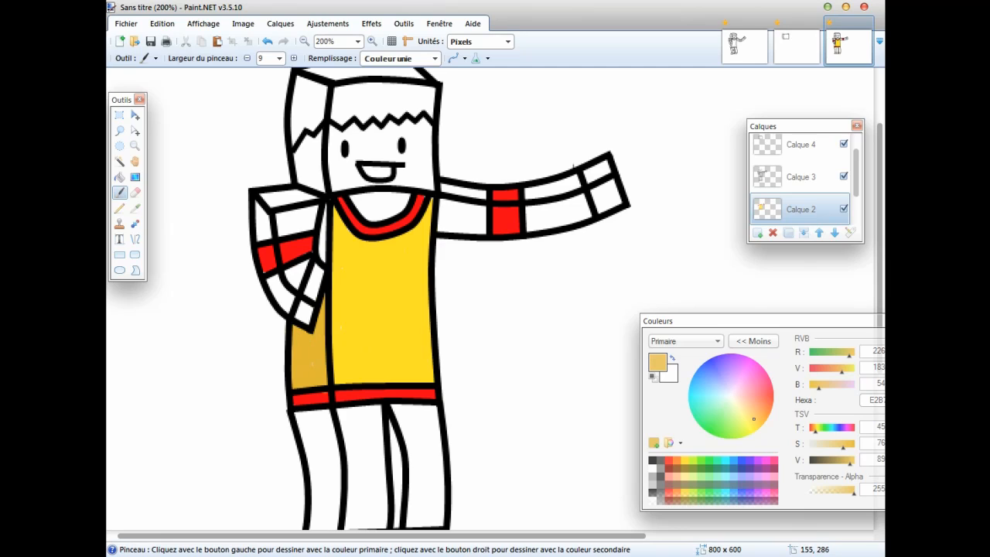
{"action": "left_click_drag", "start_coordinate": [323, 259], "coordinate": [320, 217]}
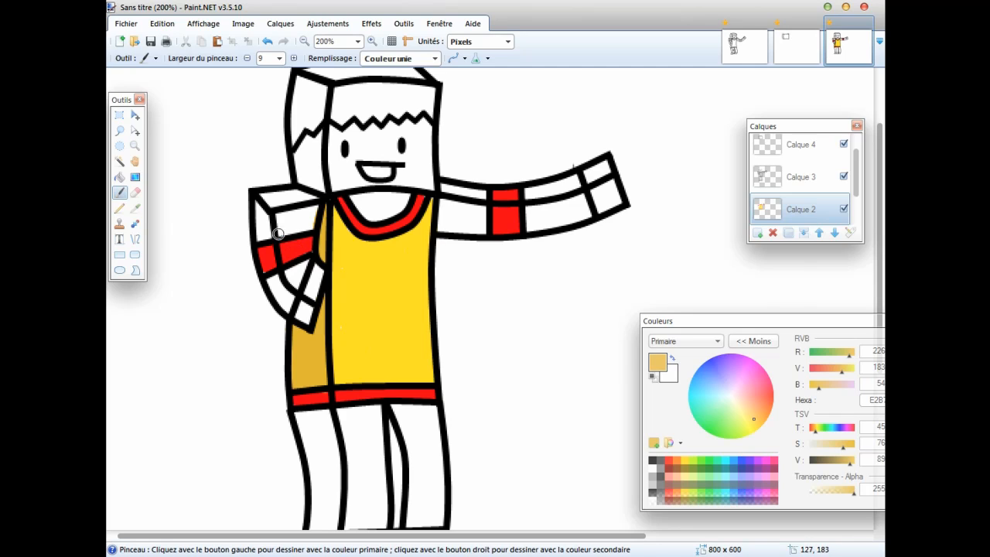
{"action": "left_click_drag", "start_coordinate": [256, 204], "coordinate": [257, 224]}
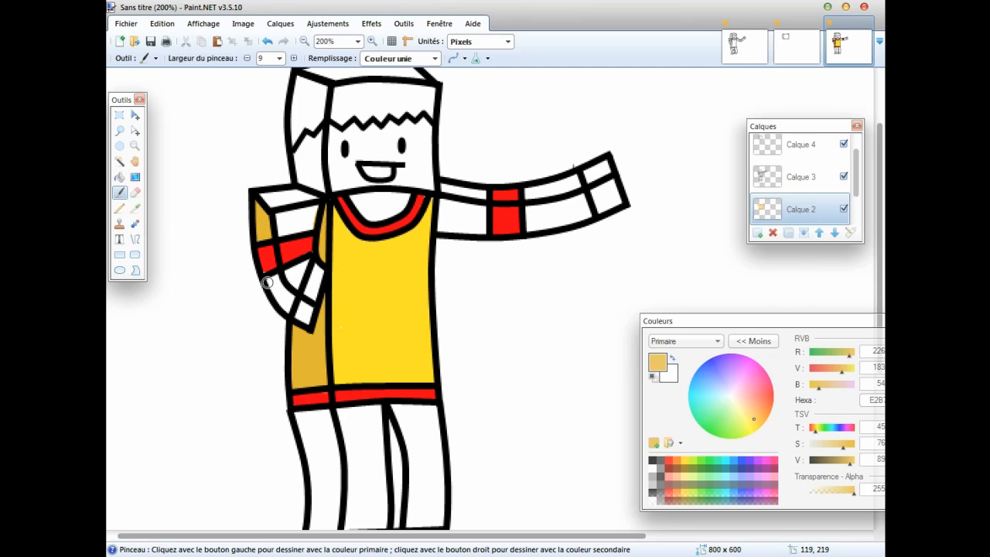
{"action": "left_click_drag", "start_coordinate": [266, 280], "coordinate": [281, 308]}
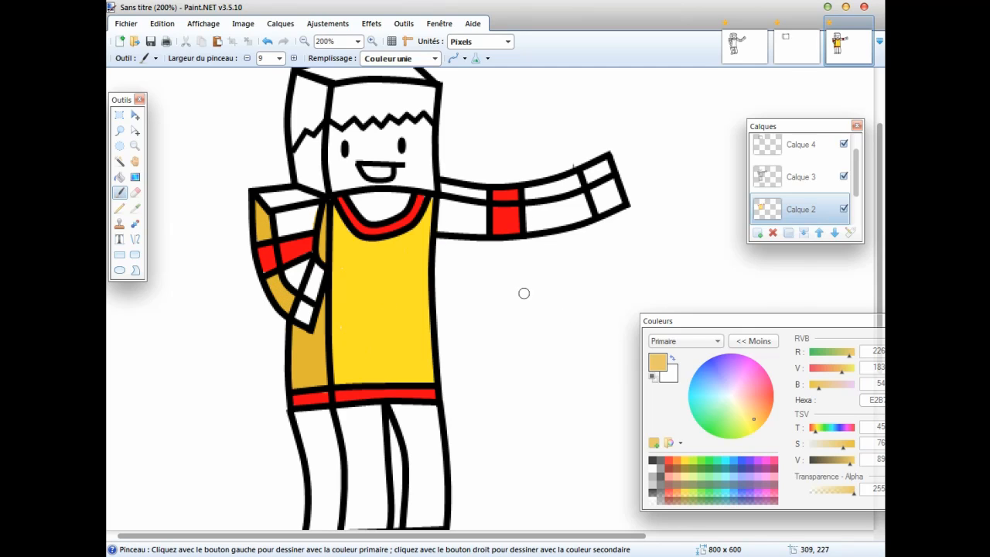
Sample the torso front's yellow and paint the bent arm's top, its front face and part of its forearm with it.
{"action": "scroll", "coordinate": [393, 361], "scroll_direction": "down", "scroll_amount": 2}
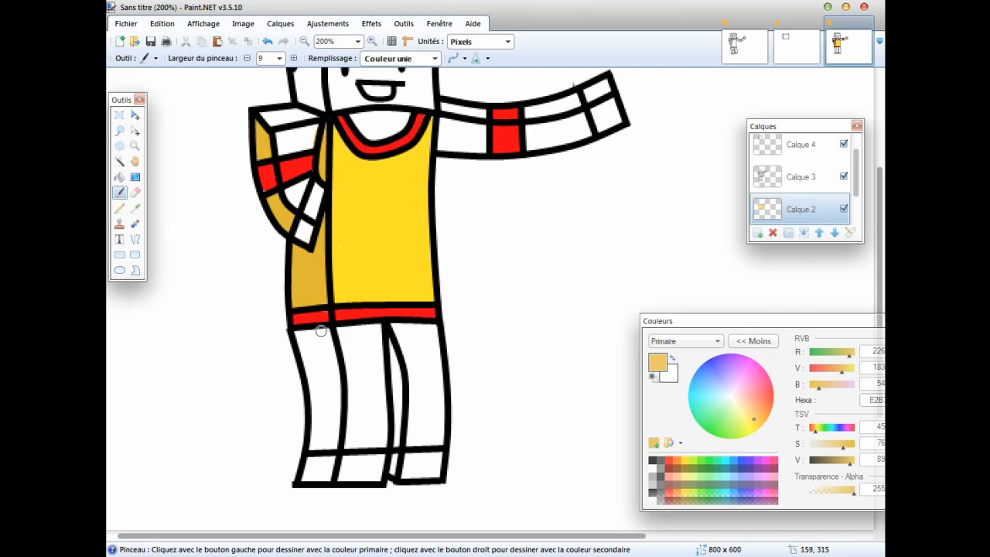
{"action": "scroll", "coordinate": [421, 397], "scroll_direction": "up", "scroll_amount": 2}
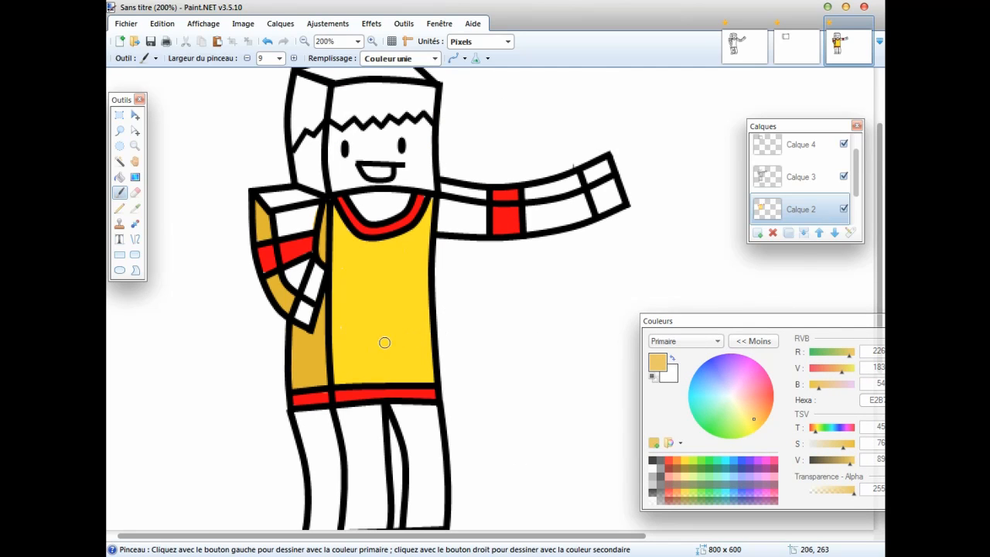
{"action": "scroll", "coordinate": [326, 321], "scroll_direction": "up", "scroll_amount": 2}
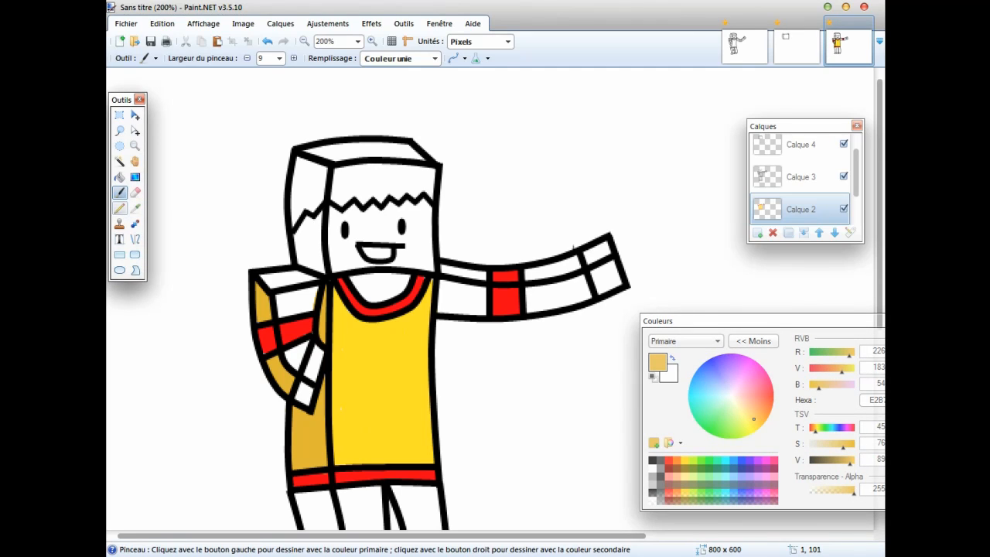
{"action": "left_click", "coordinate": [136, 207]}
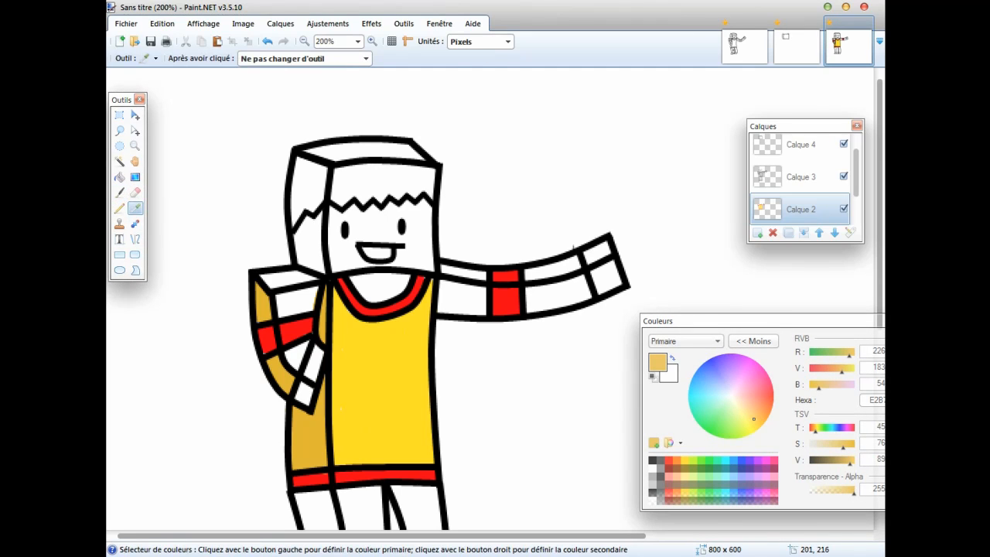
{"action": "left_click", "coordinate": [385, 351]}
{"action": "left_click", "coordinate": [120, 192]}
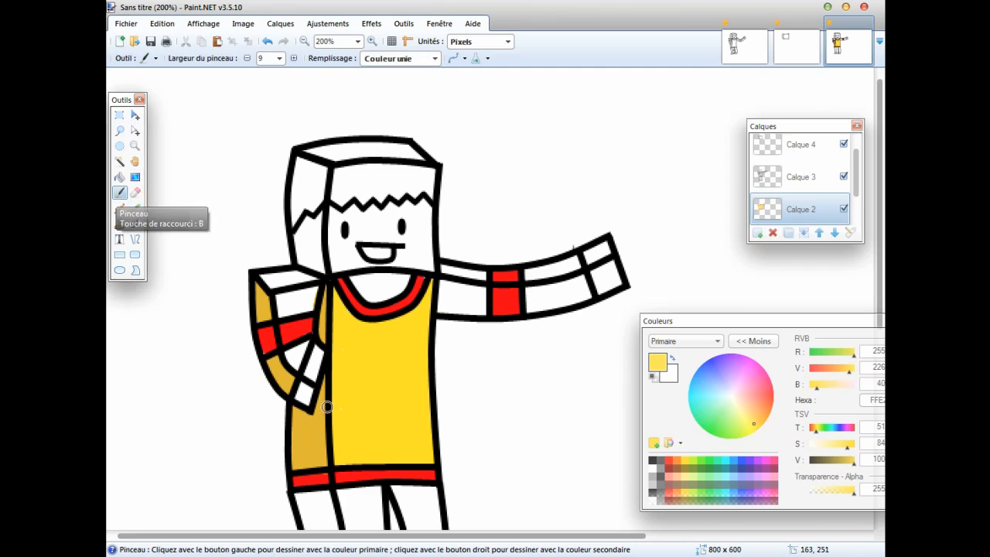
{"action": "scroll", "coordinate": [448, 328], "scroll_direction": "down", "scroll_amount": 2}
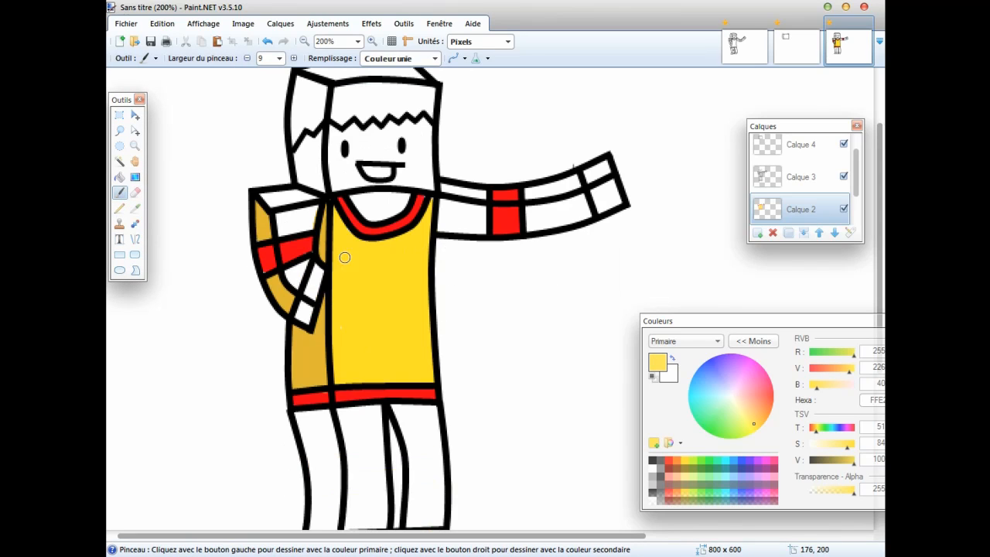
{"action": "mouse_move", "coordinate": [274, 216]}
{"action": "left_mouse_down"}
{"action": "mouse_move", "coordinate": [313, 212]}
{"action": "mouse_move", "coordinate": [279, 225]}
{"action": "mouse_move", "coordinate": [263, 196]}
{"action": "left_mouse_up"}
{"action": "left_click_drag", "start_coordinate": [283, 198], "coordinate": [301, 193]}
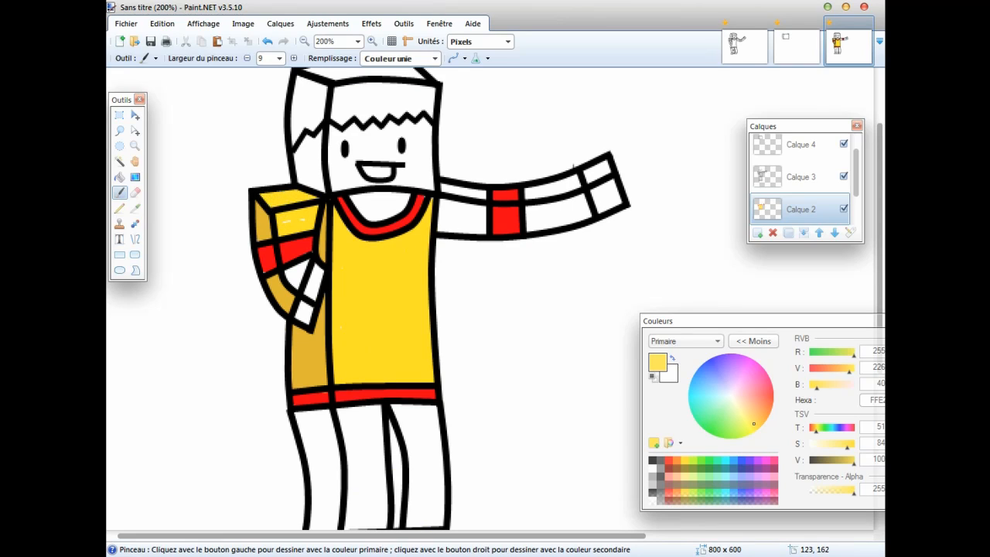
{"action": "mouse_move", "coordinate": [309, 219]}
{"action": "left_mouse_down"}
{"action": "mouse_move", "coordinate": [306, 258]}
{"action": "mouse_move", "coordinate": [286, 281]}
{"action": "mouse_move", "coordinate": [326, 276]}
{"action": "left_mouse_up"}
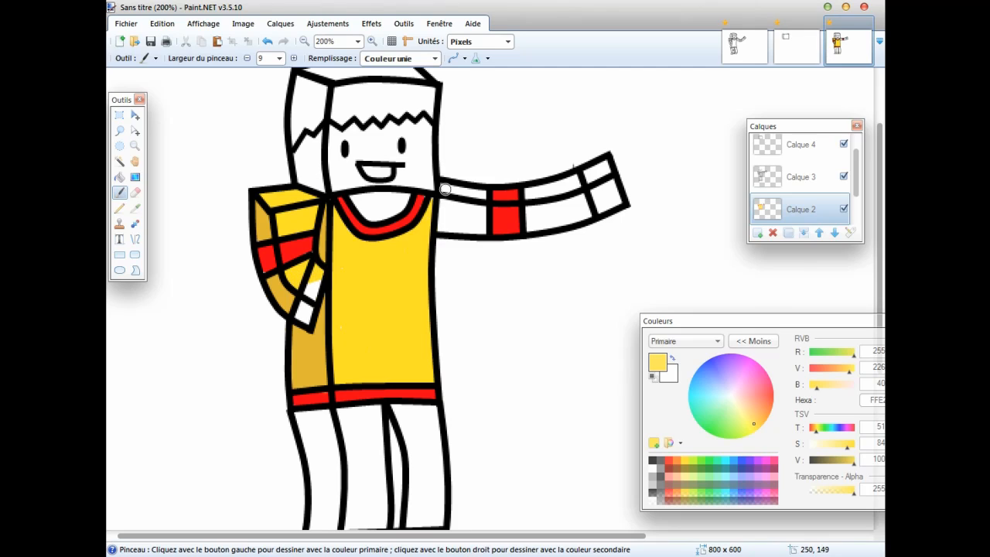
Paint the outstretched arm's sleeve yellow on both sides of the red band, up to the hand.
{"action": "mouse_move", "coordinate": [445, 190]}
{"action": "left_mouse_down"}
{"action": "mouse_move", "coordinate": [443, 217]}
{"action": "mouse_move", "coordinate": [482, 225]}
{"action": "mouse_move", "coordinate": [481, 206]}
{"action": "mouse_move", "coordinate": [452, 190]}
{"action": "mouse_move", "coordinate": [455, 213]}
{"action": "mouse_move", "coordinate": [469, 214]}
{"action": "left_mouse_up"}
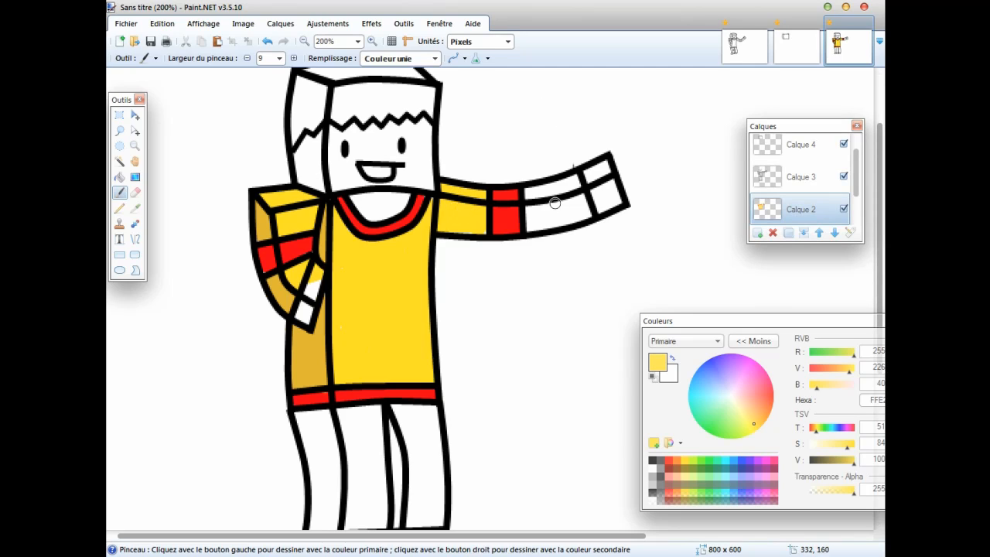
{"action": "mouse_move", "coordinate": [528, 189]}
{"action": "left_mouse_down"}
{"action": "mouse_move", "coordinate": [573, 180]}
{"action": "mouse_move", "coordinate": [587, 217]}
{"action": "mouse_move", "coordinate": [531, 228]}
{"action": "mouse_move", "coordinate": [572, 203]}
{"action": "mouse_move", "coordinate": [538, 210]}
{"action": "mouse_move", "coordinate": [532, 193]}
{"action": "left_mouse_up"}
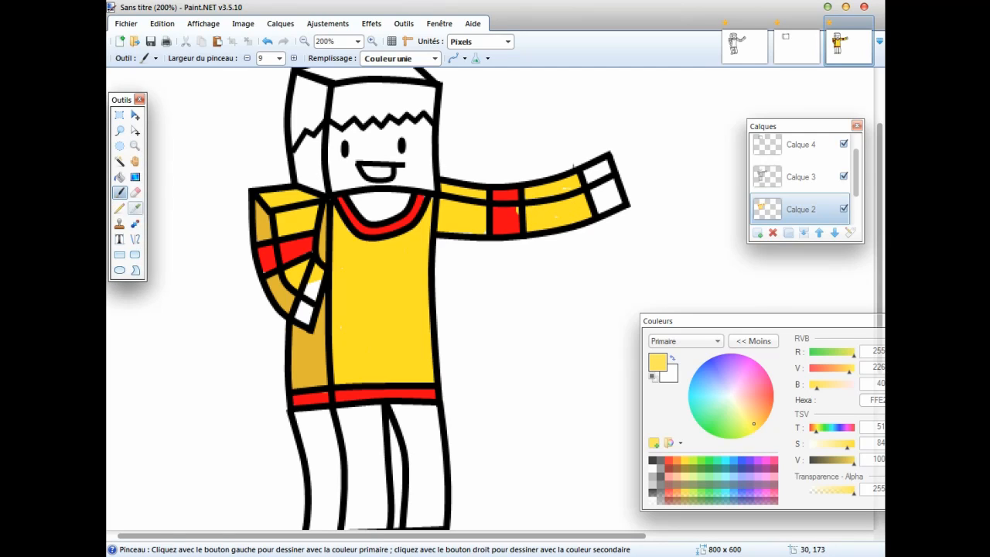
Sample the red of the outstretched arm's band and paint over the yellow gap at the band's edge.
{"action": "left_click", "coordinate": [135, 207]}
{"action": "left_click", "coordinate": [504, 217]}
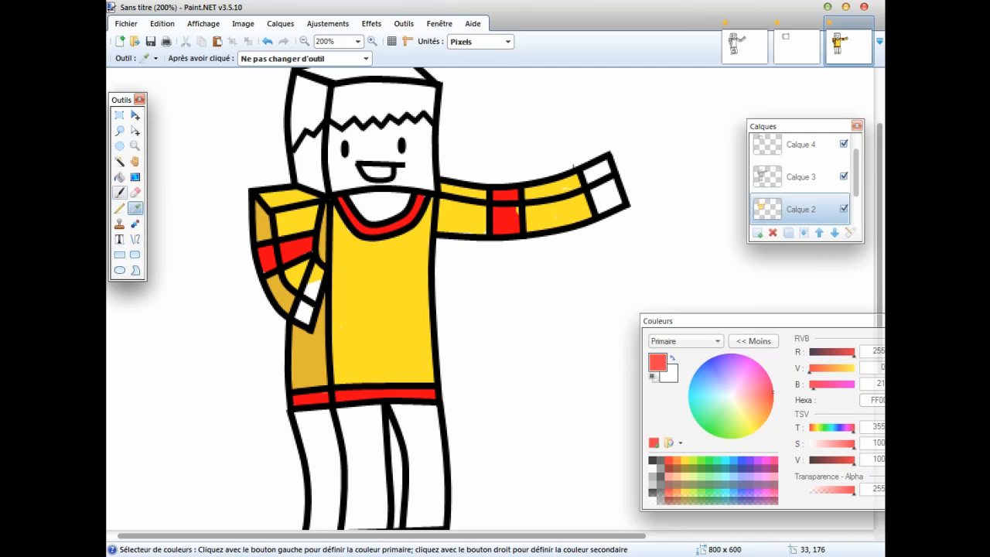
{"action": "left_click", "coordinate": [119, 192]}
{"action": "left_click_drag", "start_coordinate": [513, 207], "coordinate": [515, 215]}
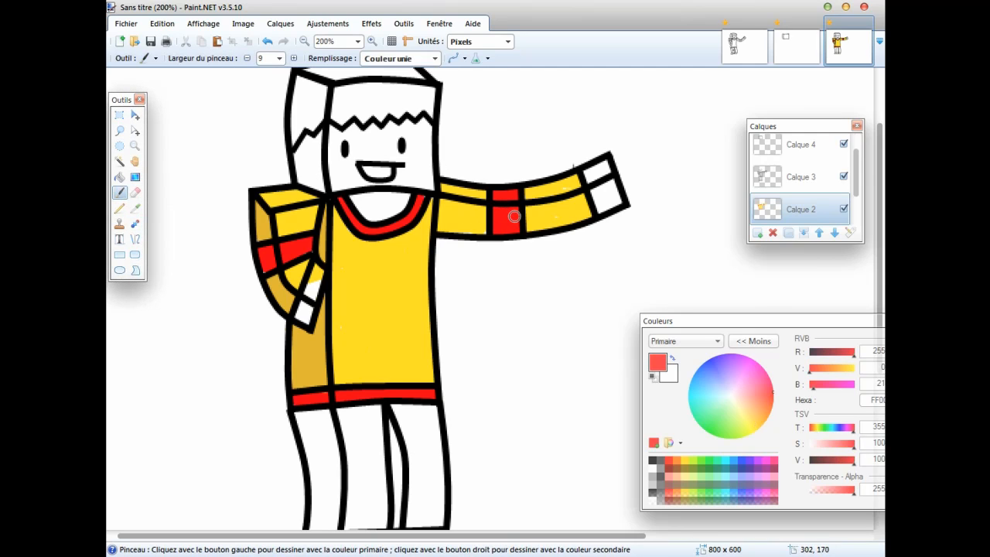
Paint the front faces of both trouser legs dark blue (RGB 0, 19, 127), down to the shoes.
{"action": "scroll", "coordinate": [294, 236], "scroll_direction": "down", "scroll_amount": 2}
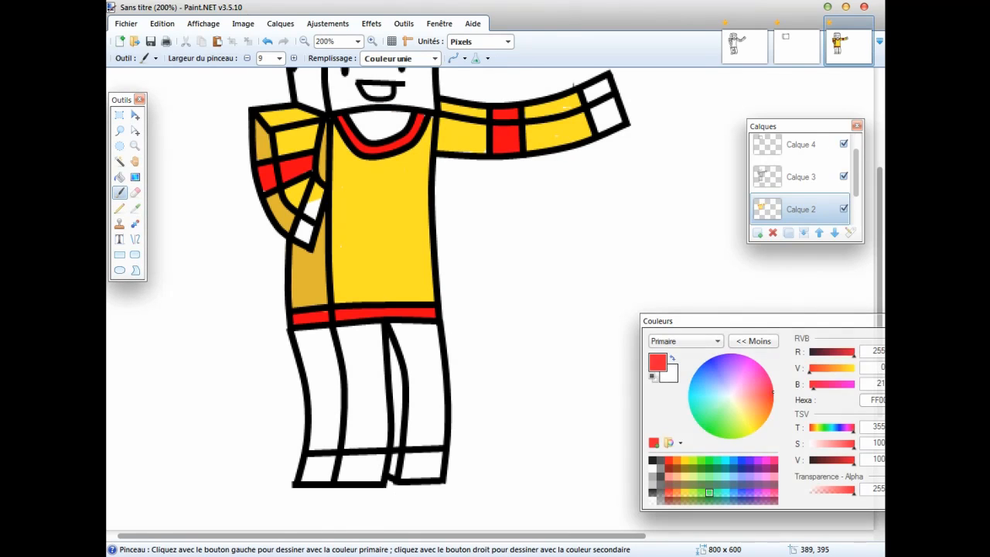
{"action": "left_click", "coordinate": [740, 468]}
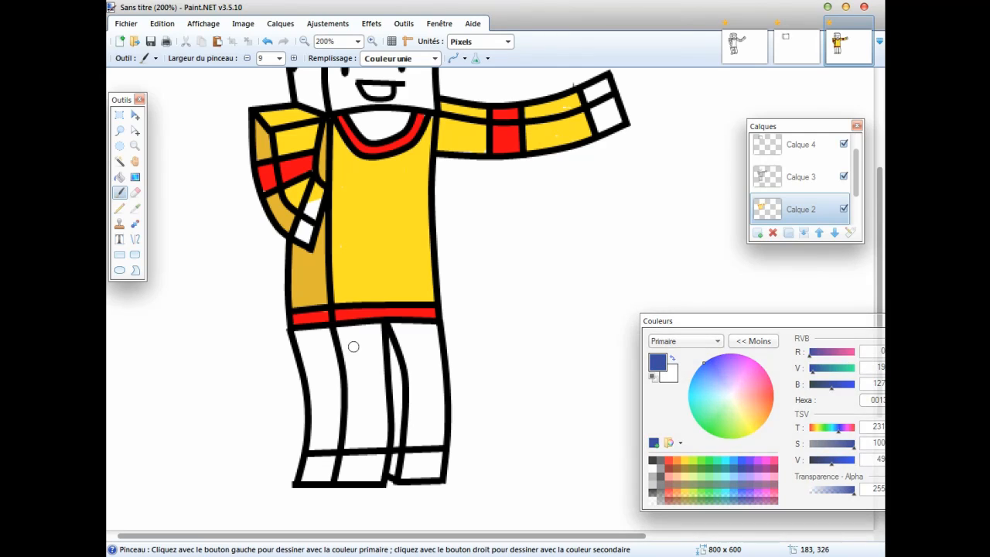
{"action": "mouse_move", "coordinate": [350, 342]}
{"action": "left_mouse_down"}
{"action": "mouse_move", "coordinate": [343, 332]}
{"action": "mouse_move", "coordinate": [357, 333]}
{"action": "mouse_move", "coordinate": [348, 328]}
{"action": "mouse_move", "coordinate": [378, 331]}
{"action": "mouse_move", "coordinate": [381, 442]}
{"action": "mouse_move", "coordinate": [353, 443]}
{"action": "mouse_move", "coordinate": [343, 341]}
{"action": "mouse_move", "coordinate": [361, 368]}
{"action": "mouse_move", "coordinate": [363, 433]}
{"action": "mouse_move", "coordinate": [365, 418]}
{"action": "left_mouse_up"}
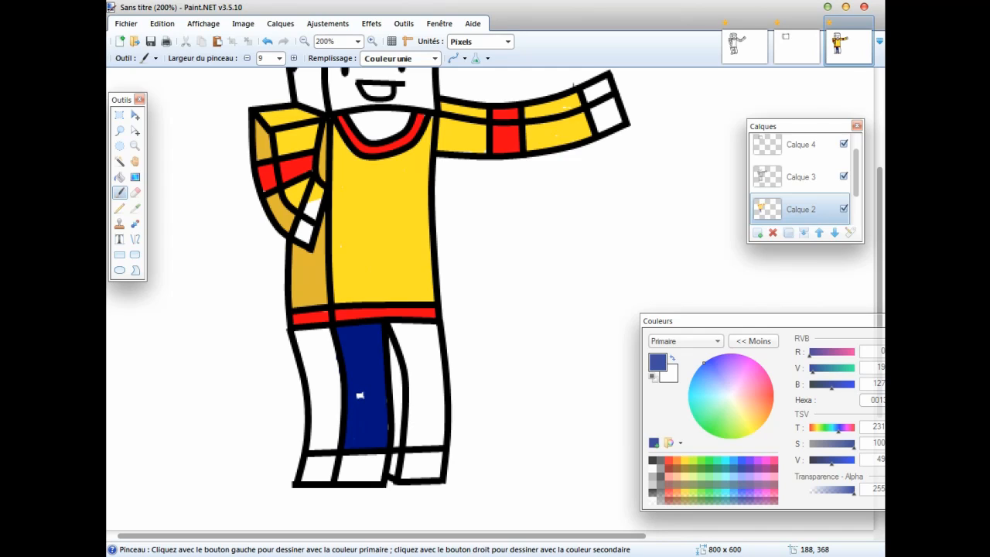
{"action": "mouse_move", "coordinate": [387, 330]}
{"action": "left_mouse_down"}
{"action": "mouse_move", "coordinate": [433, 330]}
{"action": "mouse_move", "coordinate": [422, 324]}
{"action": "mouse_move", "coordinate": [400, 340]}
{"action": "mouse_move", "coordinate": [417, 390]}
{"action": "mouse_move", "coordinate": [411, 444]}
{"action": "mouse_move", "coordinate": [442, 440]}
{"action": "mouse_move", "coordinate": [433, 335]}
{"action": "left_mouse_up"}
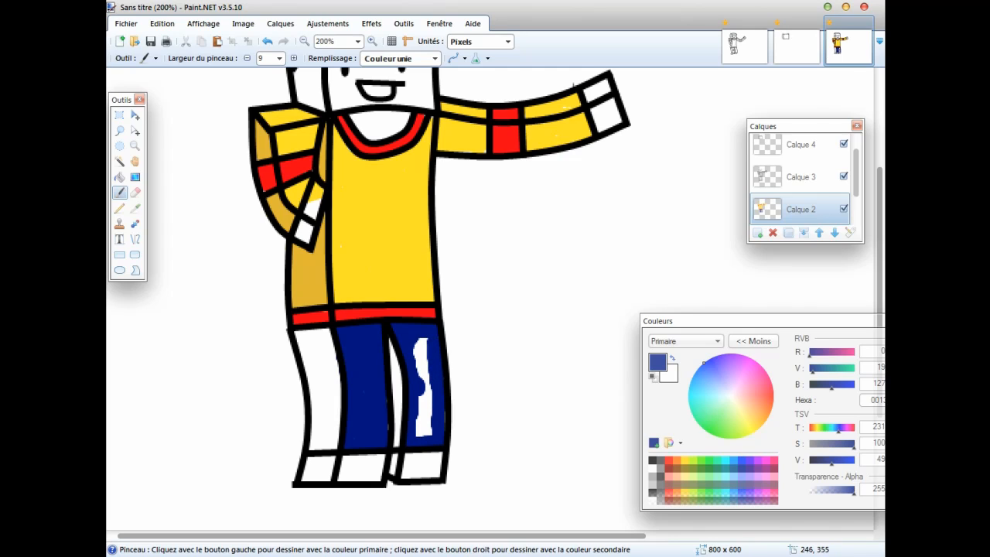
{"action": "left_click_drag", "start_coordinate": [426, 433], "coordinate": [421, 349]}
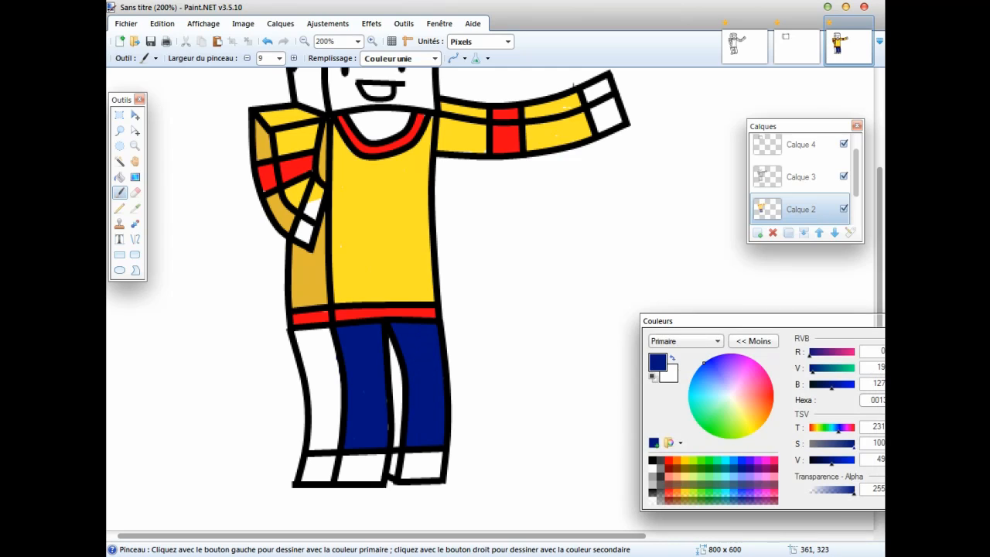
Darken the blue to RGB 0, 13, 91 and paint the outer leg's side face and the strip between the legs.
{"action": "left_click_drag", "start_coordinate": [831, 463], "coordinate": [826, 463]}
{"action": "mouse_move", "coordinate": [297, 345]}
{"action": "left_mouse_down"}
{"action": "mouse_move", "coordinate": [295, 334]}
{"action": "mouse_move", "coordinate": [325, 333]}
{"action": "mouse_move", "coordinate": [333, 438]}
{"action": "mouse_move", "coordinate": [316, 443]}
{"action": "mouse_move", "coordinate": [307, 345]}
{"action": "mouse_move", "coordinate": [318, 356]}
{"action": "mouse_move", "coordinate": [324, 420]}
{"action": "mouse_move", "coordinate": [327, 358]}
{"action": "left_mouse_up"}
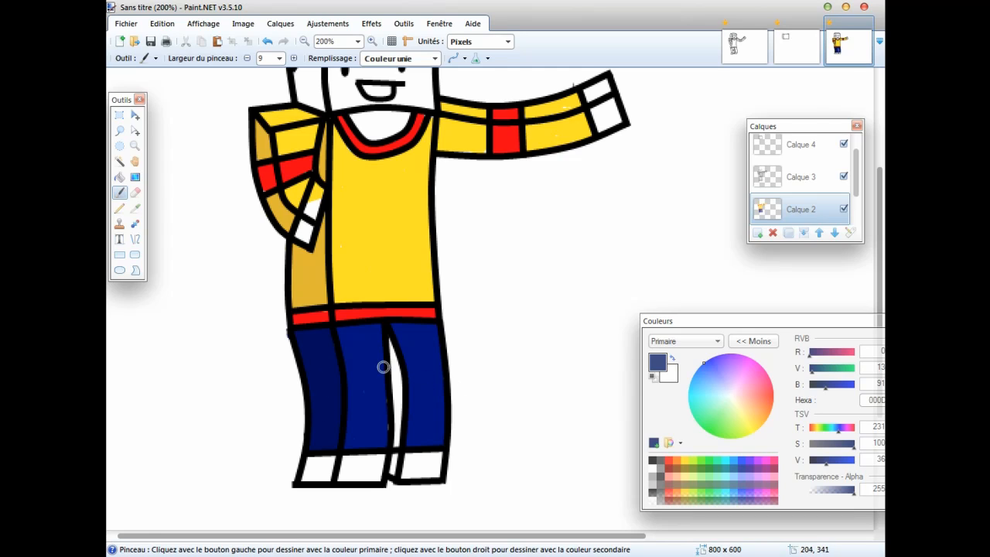
{"action": "left_click_drag", "start_coordinate": [391, 337], "coordinate": [395, 443]}
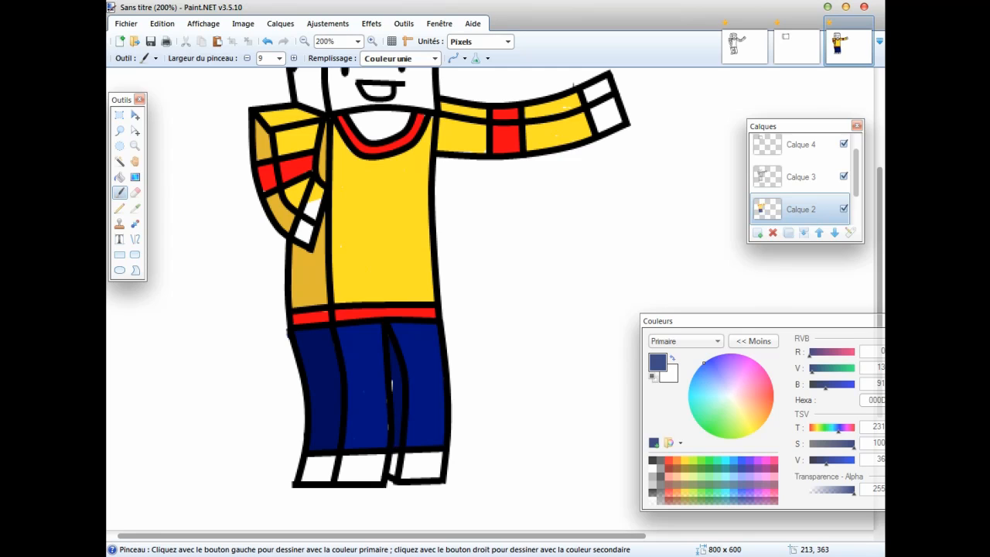
{"action": "scroll", "coordinate": [462, 340], "scroll_direction": "up", "scroll_amount": 3}
{"action": "scroll", "coordinate": [482, 413], "scroll_direction": "down", "scroll_amount": 1}
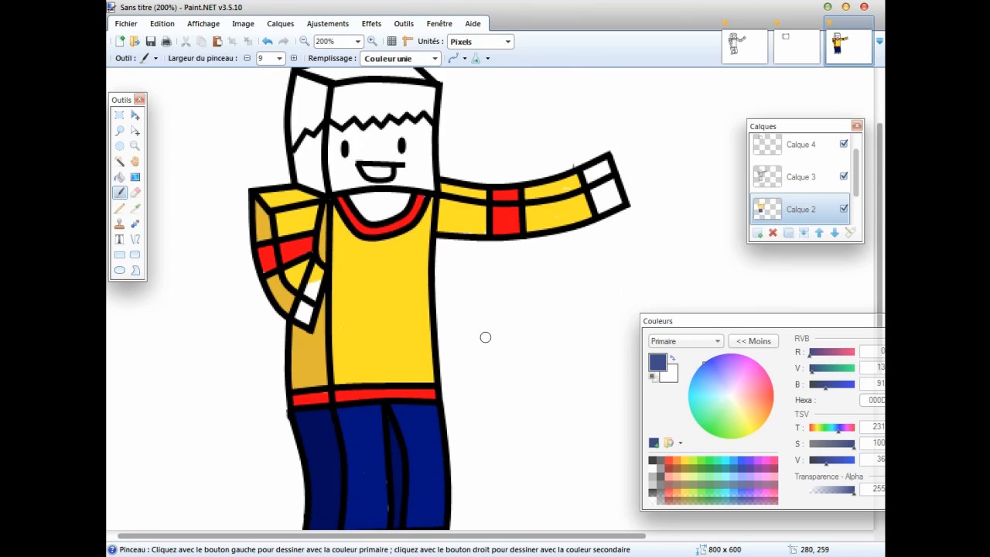
{"action": "scroll", "coordinate": [501, 332], "scroll_direction": "down", "scroll_amount": 1}
{"action": "scroll", "coordinate": [444, 316], "scroll_direction": "up", "scroll_amount": 1}
{"action": "scroll", "coordinate": [463, 328], "scroll_direction": "down", "scroll_amount": 1}
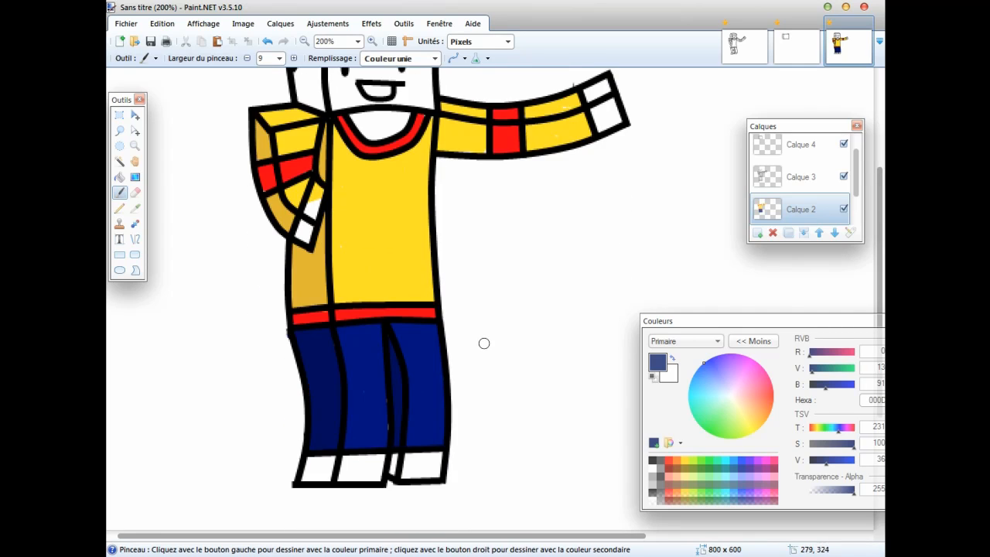
Paint all faces of both shoes dark grey (RGB 64, 64, 64), covering the black first tried on one shoe.
{"action": "left_click", "coordinate": [653, 462]}
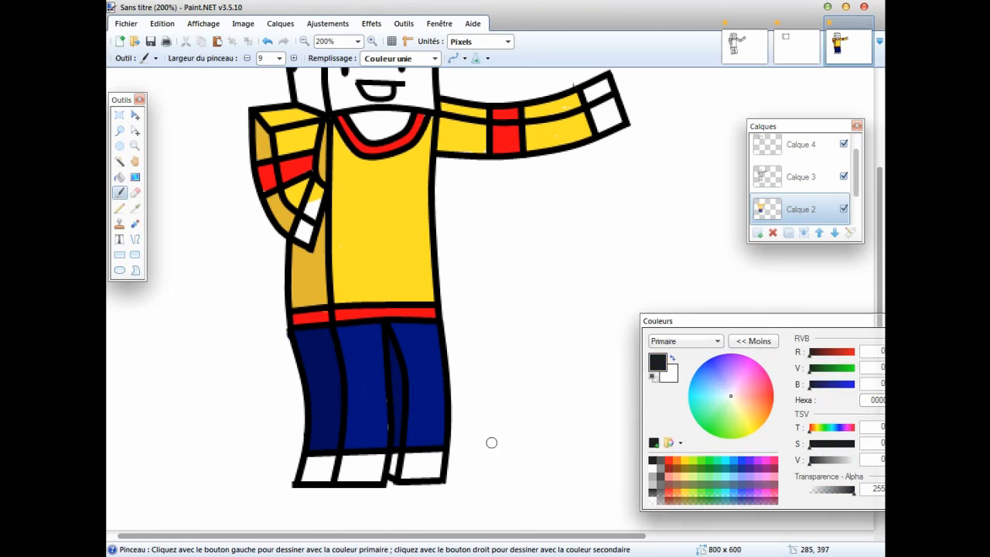
{"action": "left_click_drag", "start_coordinate": [448, 456], "coordinate": [397, 458]}
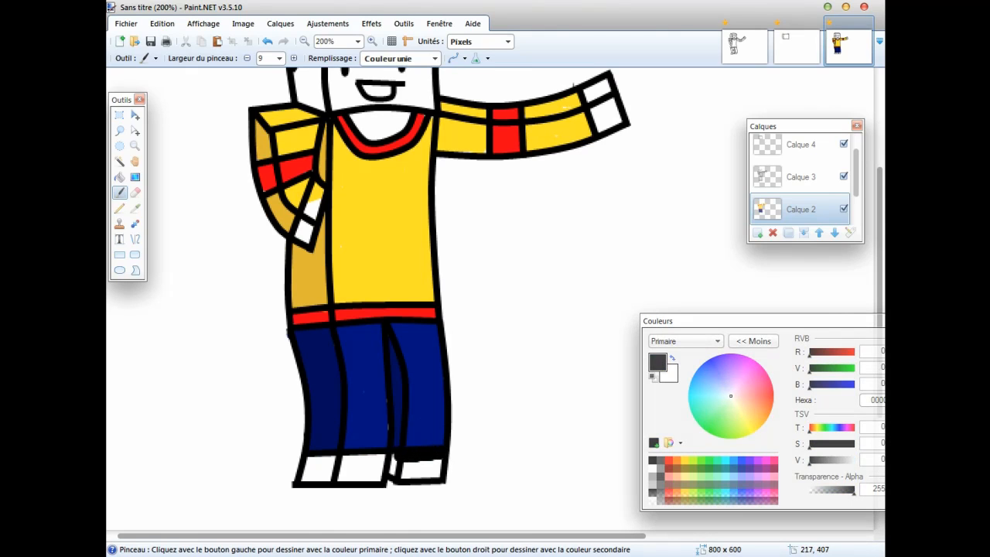
{"action": "left_click", "coordinate": [661, 459]}
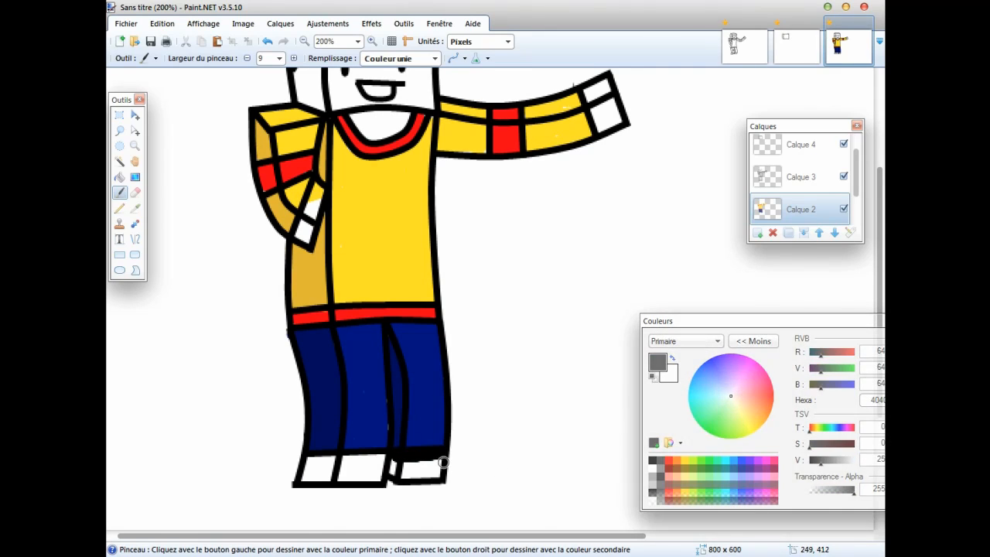
{"action": "mouse_move", "coordinate": [443, 461]}
{"action": "left_mouse_down"}
{"action": "mouse_move", "coordinate": [395, 456]}
{"action": "mouse_move", "coordinate": [418, 473]}
{"action": "mouse_move", "coordinate": [437, 474]}
{"action": "mouse_move", "coordinate": [443, 461]}
{"action": "mouse_move", "coordinate": [421, 462]}
{"action": "left_mouse_up"}
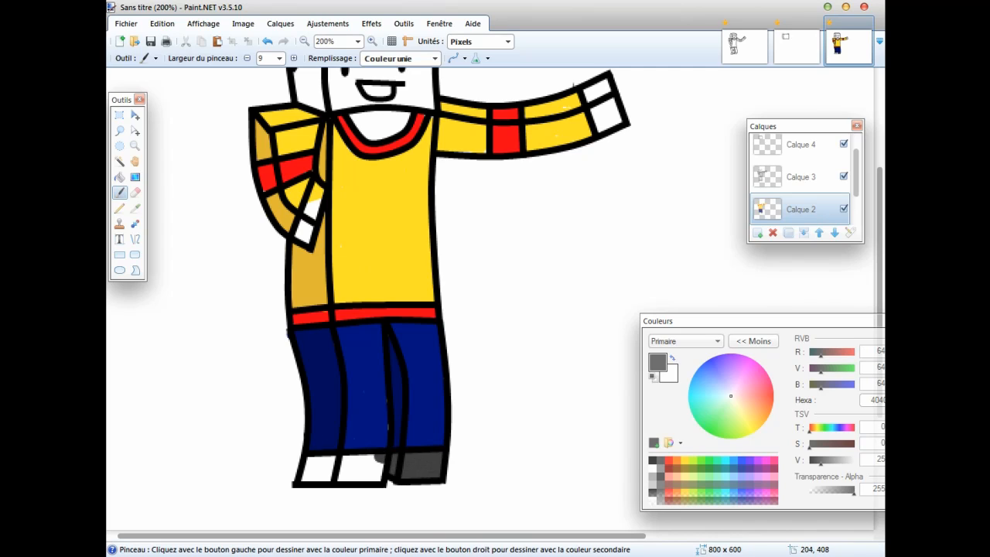
{"action": "mouse_move", "coordinate": [384, 458]}
{"action": "left_mouse_down"}
{"action": "mouse_move", "coordinate": [306, 463]}
{"action": "mouse_move", "coordinate": [303, 478]}
{"action": "mouse_move", "coordinate": [365, 480]}
{"action": "mouse_move", "coordinate": [383, 470]}
{"action": "mouse_move", "coordinate": [320, 467]}
{"action": "left_mouse_up"}
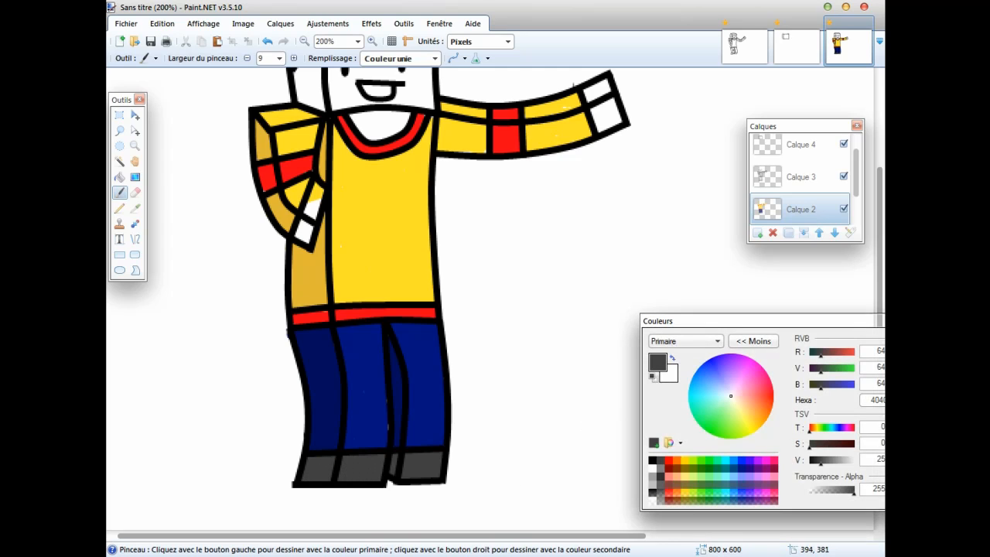
Choose a light skin tone (RGB 255, 207, 119) and paint the bent arm's hand and both faces of the outstretched hand.
{"action": "mouse_move", "coordinate": [753, 414]}
{"action": "left_mouse_down"}
{"action": "mouse_move", "coordinate": [762, 420]}
{"action": "mouse_move", "coordinate": [748, 410]}
{"action": "left_mouse_up"}
{"action": "mouse_move", "coordinate": [309, 220]}
{"action": "left_mouse_down"}
{"action": "mouse_move", "coordinate": [313, 196]}
{"action": "mouse_move", "coordinate": [305, 233]}
{"action": "left_mouse_up"}
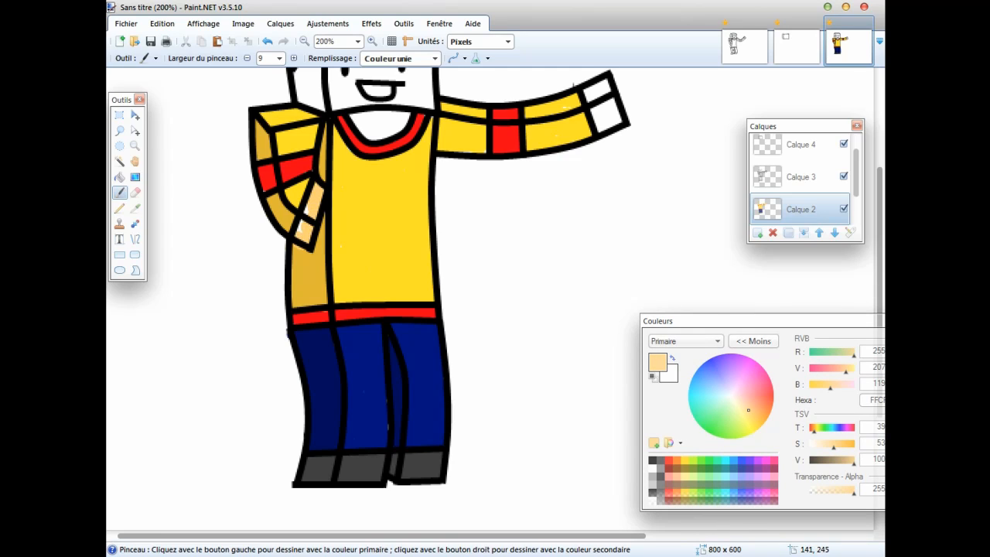
{"action": "scroll", "coordinate": [405, 223], "scroll_direction": "up", "scroll_amount": 2}
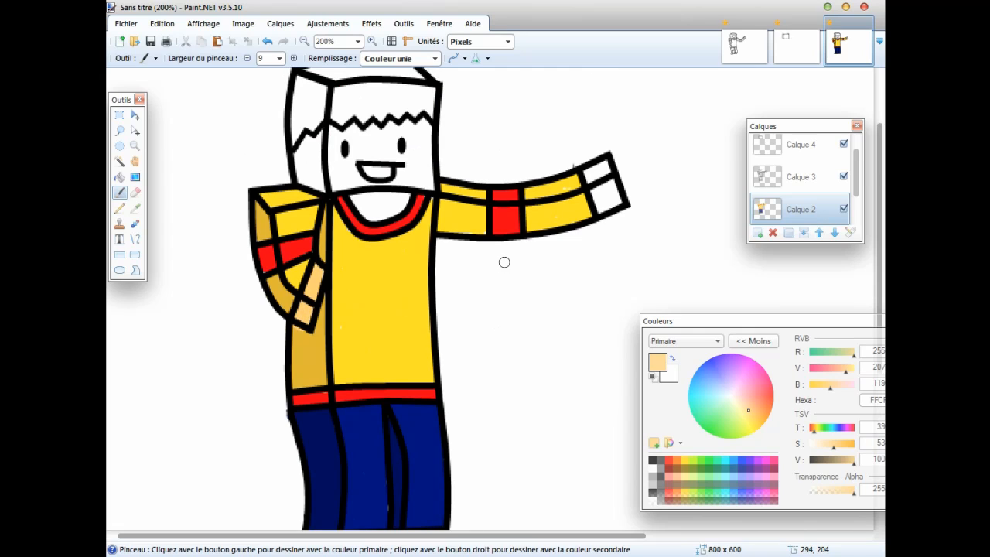
{"action": "mouse_move", "coordinate": [585, 174]}
{"action": "left_mouse_down"}
{"action": "mouse_move", "coordinate": [596, 170]}
{"action": "mouse_move", "coordinate": [612, 197]}
{"action": "mouse_move", "coordinate": [601, 205]}
{"action": "mouse_move", "coordinate": [596, 181]}
{"action": "left_mouse_up"}
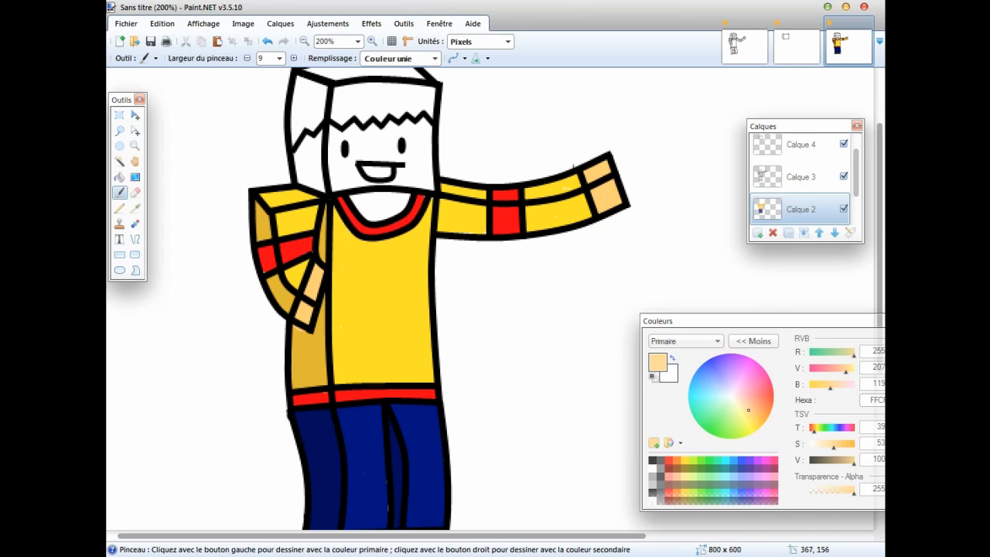
Paint the face around the eyes and mouth, the neck opening and the head's side below the hairline in the skin tone.
{"action": "scroll", "coordinate": [610, 209], "scroll_direction": "up", "scroll_amount": 2}
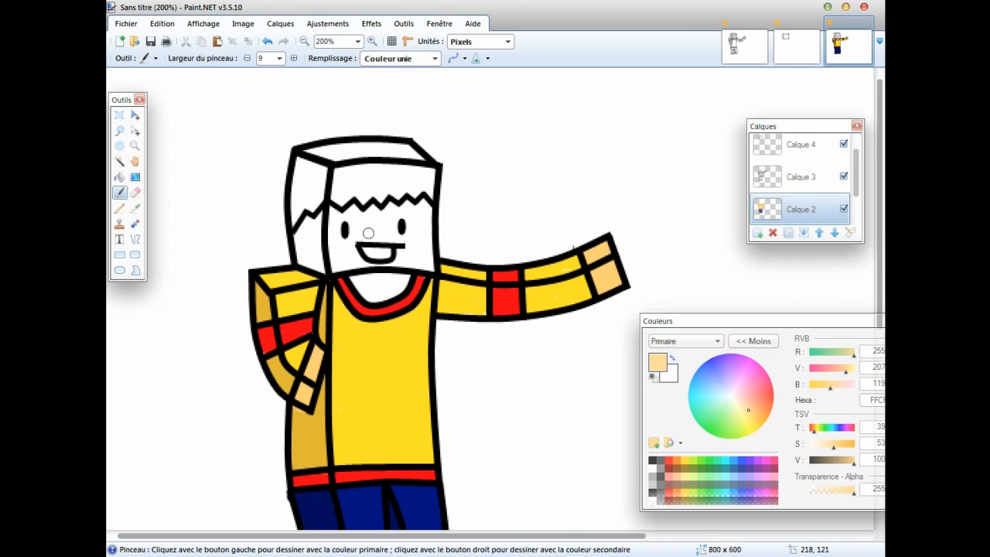
{"action": "mouse_move", "coordinate": [427, 242]}
{"action": "left_mouse_down"}
{"action": "mouse_move", "coordinate": [427, 266]}
{"action": "mouse_move", "coordinate": [421, 203]}
{"action": "mouse_move", "coordinate": [324, 226]}
{"action": "mouse_move", "coordinate": [327, 240]}
{"action": "mouse_move", "coordinate": [414, 225]}
{"action": "mouse_move", "coordinate": [417, 235]}
{"action": "mouse_move", "coordinate": [391, 267]}
{"action": "left_mouse_up"}
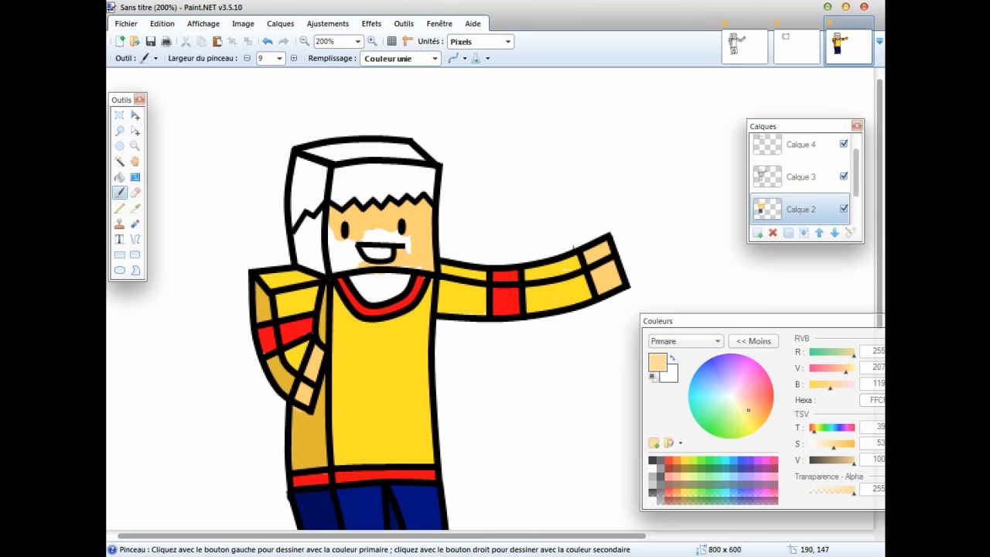
{"action": "mouse_move", "coordinate": [360, 264]}
{"action": "left_mouse_down"}
{"action": "mouse_move", "coordinate": [348, 242]}
{"action": "mouse_move", "coordinate": [332, 242]}
{"action": "mouse_move", "coordinate": [340, 269]}
{"action": "mouse_move", "coordinate": [354, 265]}
{"action": "mouse_move", "coordinate": [332, 257]}
{"action": "mouse_move", "coordinate": [388, 231]}
{"action": "left_mouse_up"}
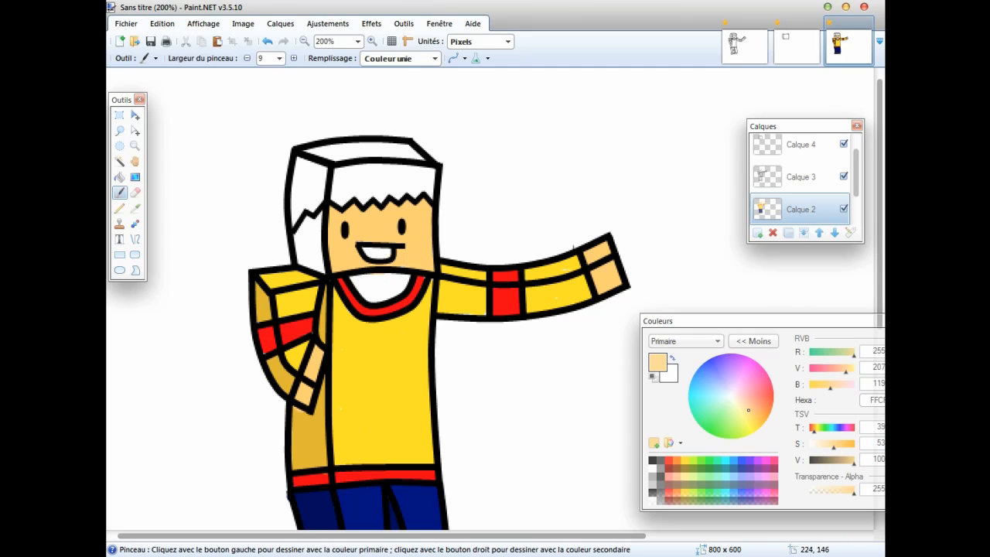
{"action": "mouse_move", "coordinate": [402, 272]}
{"action": "left_mouse_down"}
{"action": "mouse_move", "coordinate": [413, 279]}
{"action": "mouse_move", "coordinate": [368, 283]}
{"action": "mouse_move", "coordinate": [377, 297]}
{"action": "mouse_move", "coordinate": [404, 300]}
{"action": "left_mouse_up"}
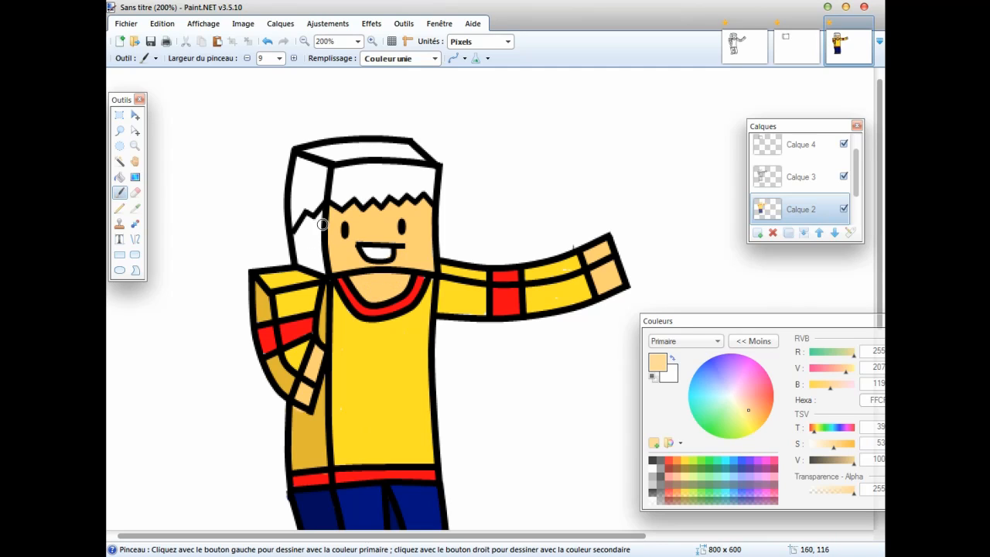
{"action": "mouse_move", "coordinate": [322, 224]}
{"action": "left_mouse_down"}
{"action": "mouse_move", "coordinate": [320, 215]}
{"action": "mouse_move", "coordinate": [320, 269]}
{"action": "mouse_move", "coordinate": [301, 257]}
{"action": "mouse_move", "coordinate": [308, 220]}
{"action": "mouse_move", "coordinate": [307, 241]}
{"action": "left_mouse_up"}
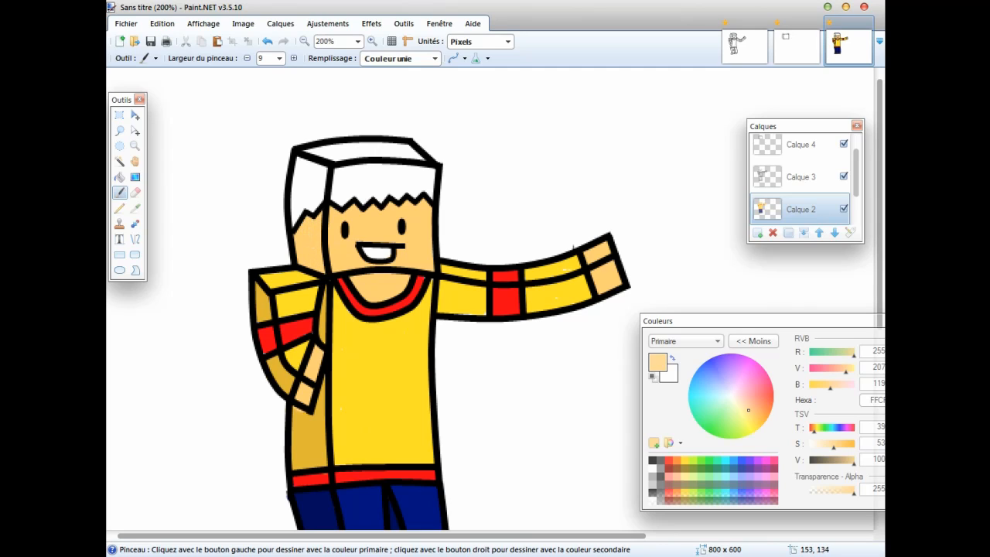
{"action": "scroll", "coordinate": [398, 254], "scroll_direction": "down", "scroll_amount": 4}
{"action": "scroll", "coordinate": [394, 232], "scroll_direction": "up", "scroll_amount": 2}
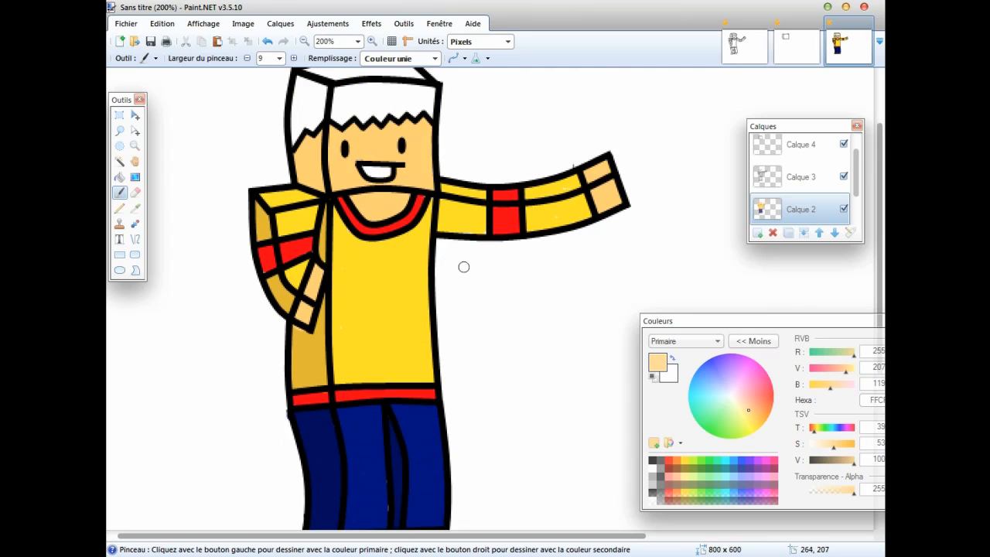
{"action": "scroll", "coordinate": [463, 267], "scroll_direction": "down", "scroll_amount": 2}
{"action": "scroll", "coordinate": [495, 295], "scroll_direction": "up", "scroll_amount": 4}
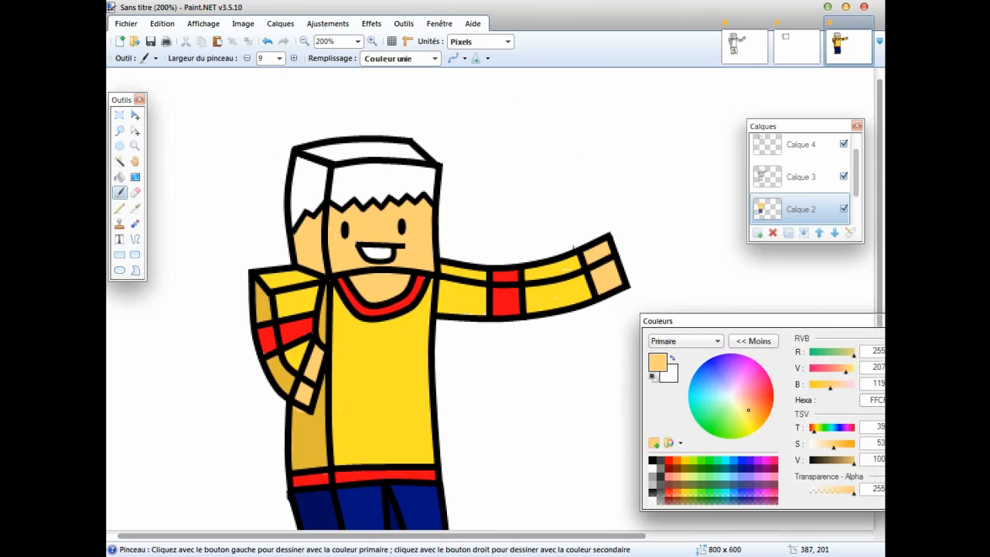
{"action": "left_click_drag", "start_coordinate": [833, 445], "coordinate": [854, 446]}
{"action": "mouse_move", "coordinate": [764, 422]}
{"action": "left_mouse_down"}
{"action": "mouse_move", "coordinate": [768, 416]}
{"action": "mouse_move", "coordinate": [762, 424]}
{"action": "left_mouse_up"}
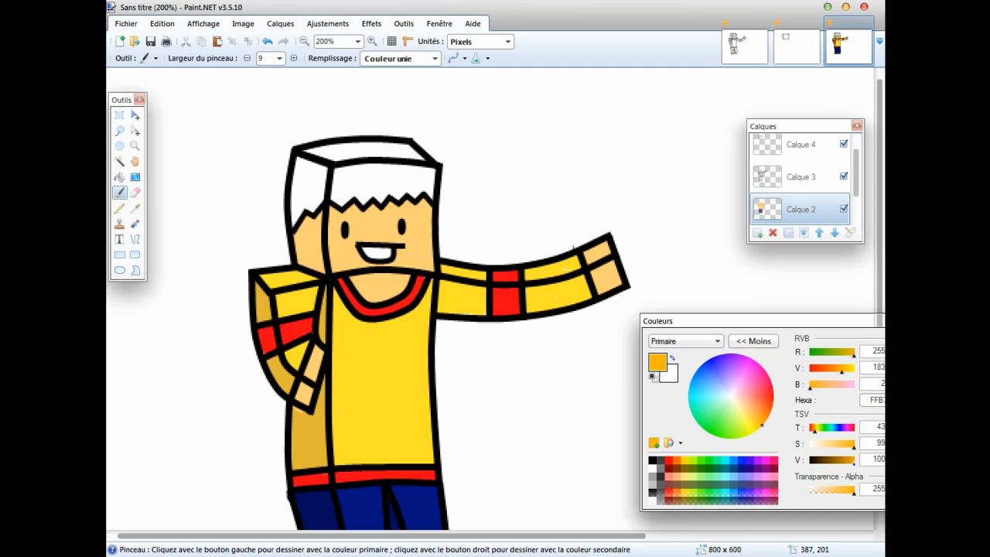
{"action": "left_click_drag", "start_coordinate": [854, 459], "coordinate": [832, 460]}
{"action": "mouse_move", "coordinate": [376, 177]}
{"action": "left_mouse_down"}
{"action": "mouse_move", "coordinate": [382, 201]}
{"action": "mouse_move", "coordinate": [393, 191]}
{"action": "left_mouse_up"}
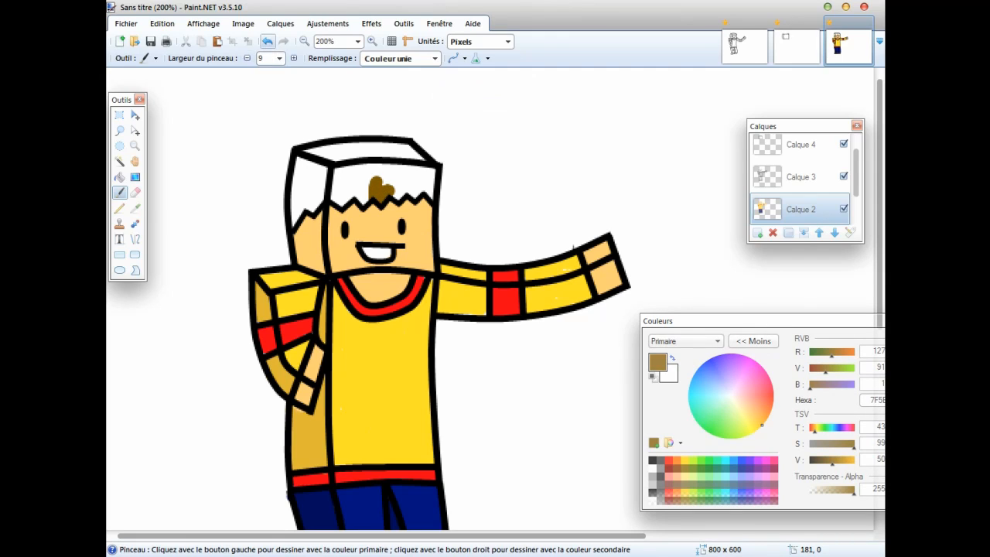
{"action": "left_click", "coordinate": [267, 41]}
{"action": "left_click_drag", "start_coordinate": [832, 462], "coordinate": [821, 462]}
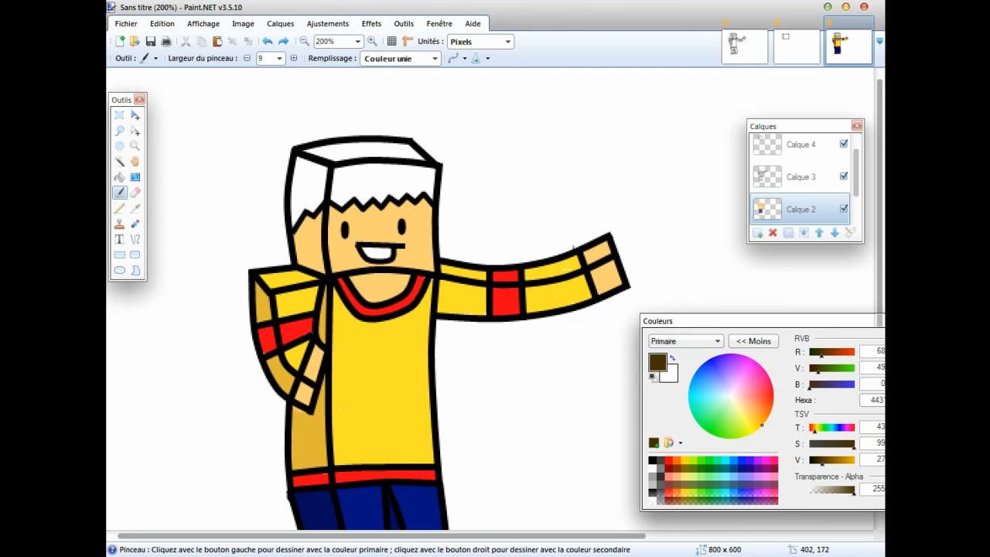
Choose a reddish brown (RGB 145, 80, 5) and paint the hair on the head's front, top and side faces.
{"action": "left_click", "coordinate": [760, 417]}
{"action": "left_click_drag", "start_coordinate": [760, 418], "coordinate": [766, 418]}
{"action": "left_click_drag", "start_coordinate": [853, 462], "coordinate": [835, 462]}
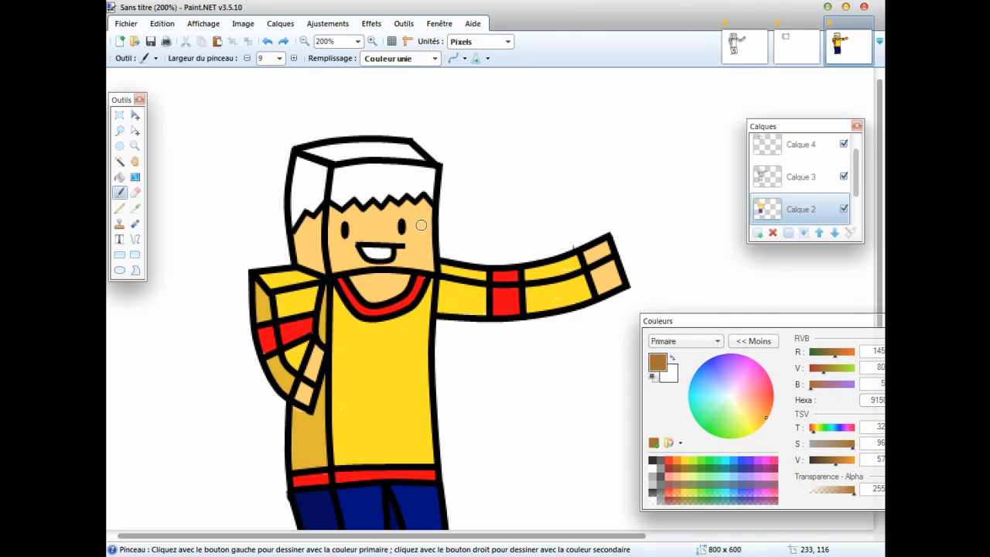
{"action": "left_click", "coordinate": [398, 193]}
{"action": "mouse_move", "coordinate": [397, 193]}
{"action": "left_mouse_down"}
{"action": "mouse_move", "coordinate": [354, 169]}
{"action": "mouse_move", "coordinate": [337, 171]}
{"action": "mouse_move", "coordinate": [433, 177]}
{"action": "mouse_move", "coordinate": [430, 196]}
{"action": "mouse_move", "coordinate": [381, 177]}
{"action": "mouse_move", "coordinate": [420, 194]}
{"action": "mouse_move", "coordinate": [375, 188]}
{"action": "mouse_move", "coordinate": [364, 201]}
{"action": "mouse_move", "coordinate": [355, 183]}
{"action": "mouse_move", "coordinate": [337, 204]}
{"action": "mouse_move", "coordinate": [337, 177]}
{"action": "mouse_move", "coordinate": [342, 189]}
{"action": "left_mouse_up"}
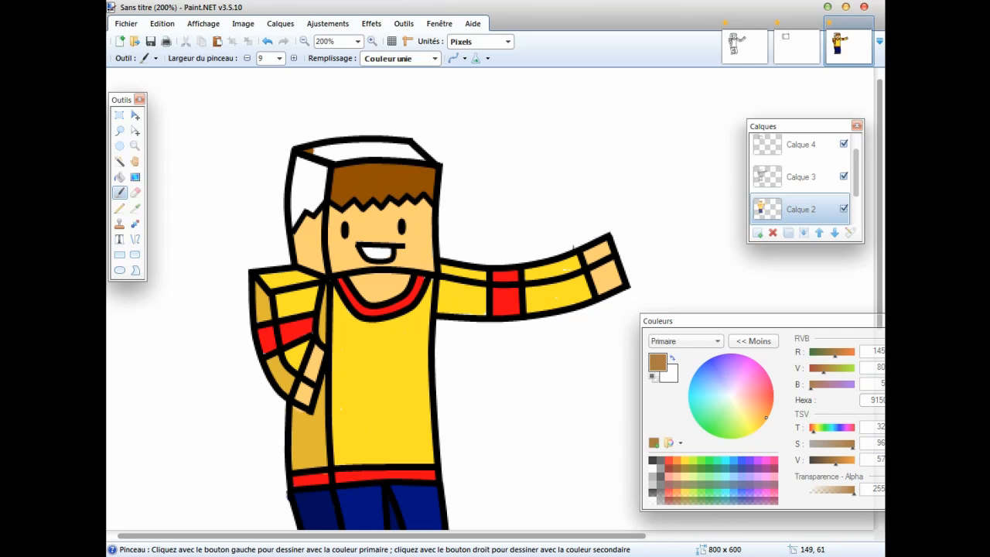
{"action": "mouse_move", "coordinate": [312, 151]}
{"action": "left_mouse_down"}
{"action": "mouse_move", "coordinate": [413, 147]}
{"action": "mouse_move", "coordinate": [424, 159]}
{"action": "mouse_move", "coordinate": [328, 157]}
{"action": "mouse_move", "coordinate": [320, 170]}
{"action": "mouse_move", "coordinate": [301, 162]}
{"action": "mouse_move", "coordinate": [319, 198]}
{"action": "mouse_move", "coordinate": [291, 218]}
{"action": "mouse_move", "coordinate": [294, 174]}
{"action": "mouse_move", "coordinate": [308, 194]}
{"action": "mouse_move", "coordinate": [295, 181]}
{"action": "left_mouse_up"}
Review the coloured character at 100% zoom and switch to the other open image holding the uncoloured outlined character.
{"action": "scroll", "coordinate": [536, 196], "scroll_direction": "down", "scroll_amount": 5}
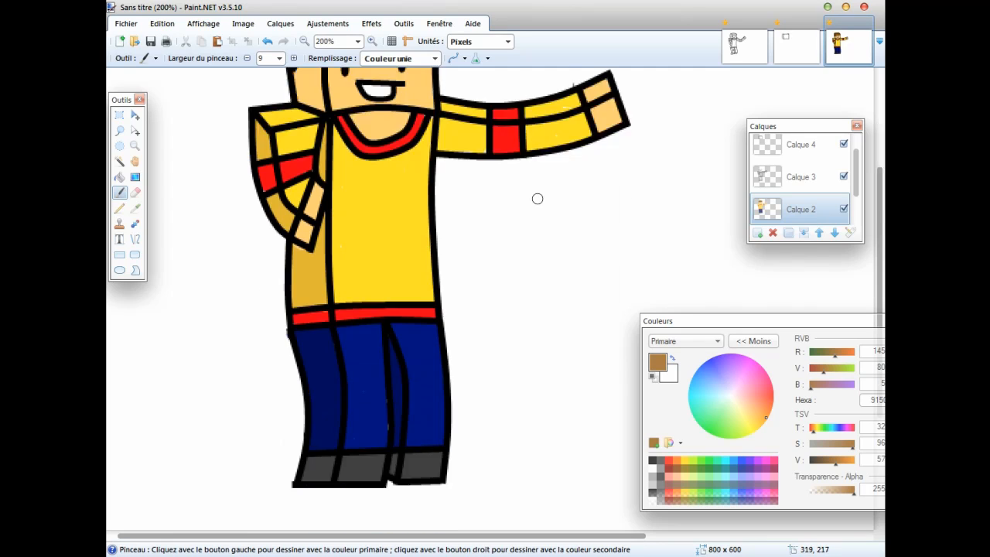
{"action": "scroll", "coordinate": [541, 201], "scroll_direction": "up", "scroll_amount": 3}
{"action": "scroll", "coordinate": [464, 137], "scroll_direction": "down", "scroll_amount": 2}
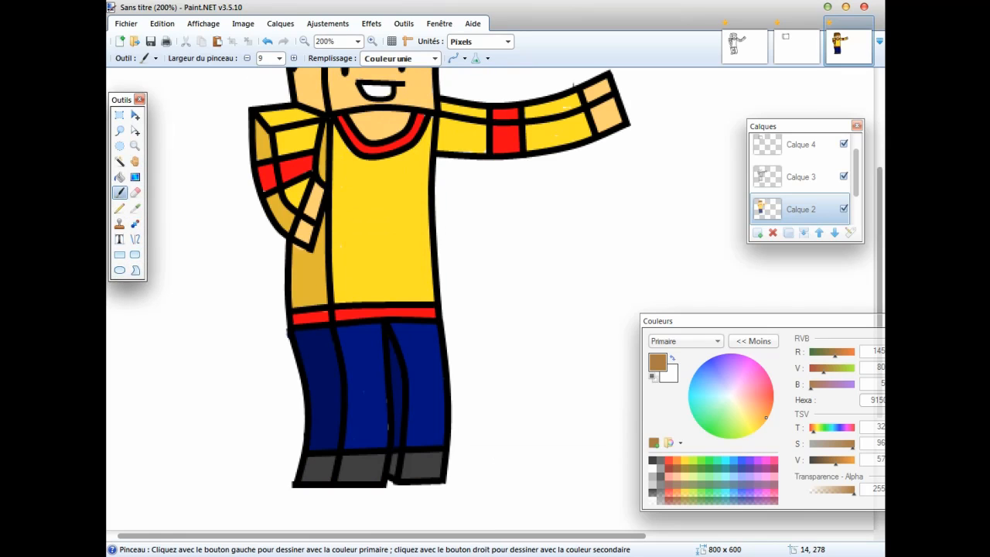
{"action": "left_click", "coordinate": [135, 145]}
{"action": "key", "text": "ctrl+0"}
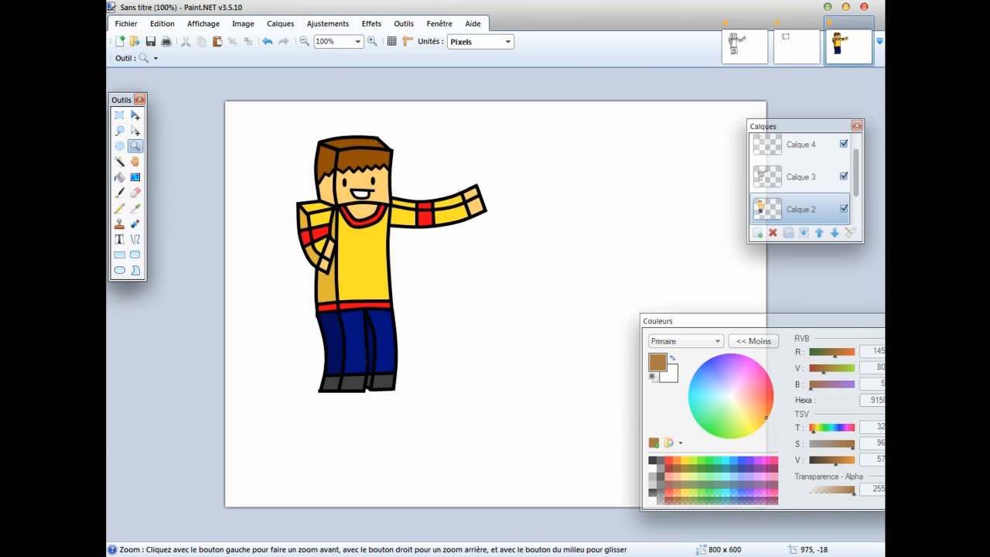
{"action": "mouse_move", "coordinate": [781, 126]}
{"action": "left_mouse_down"}
{"action": "mouse_move", "coordinate": [785, 109]}
{"action": "mouse_move", "coordinate": [765, 137]}
{"action": "left_mouse_up"}
{"action": "left_click", "coordinate": [744, 42]}
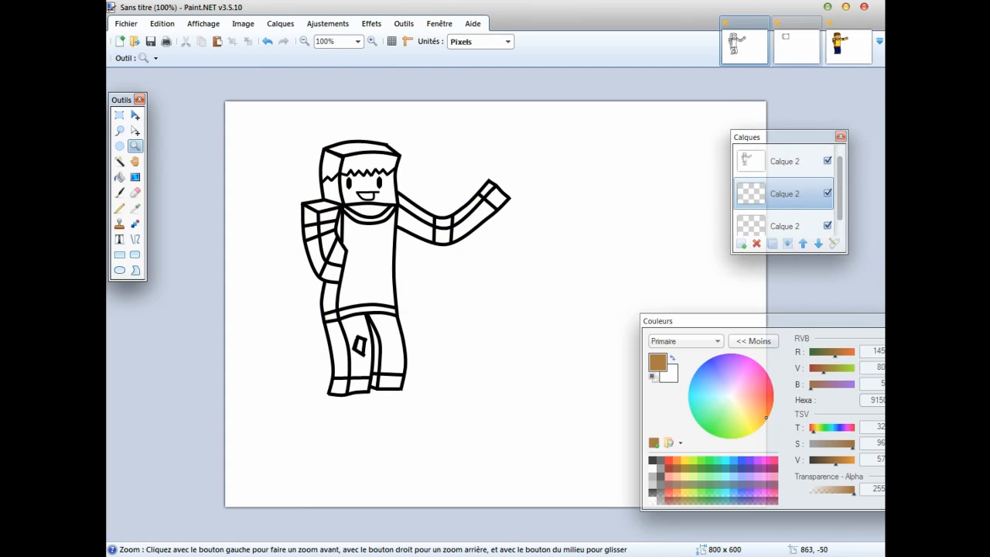
Switch back to the coloured character image and set it up to be saved under a new name in PNG format.
{"action": "left_click", "coordinate": [796, 42]}
{"action": "left_click", "coordinate": [848, 44]}
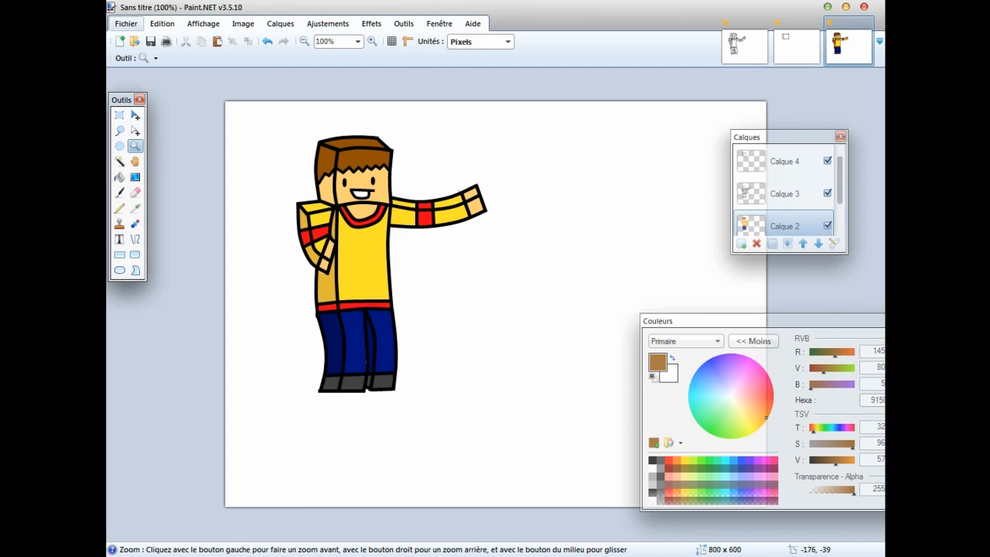
{"action": "left_click", "coordinate": [126, 23]}
{"action": "left_click", "coordinate": [164, 133]}
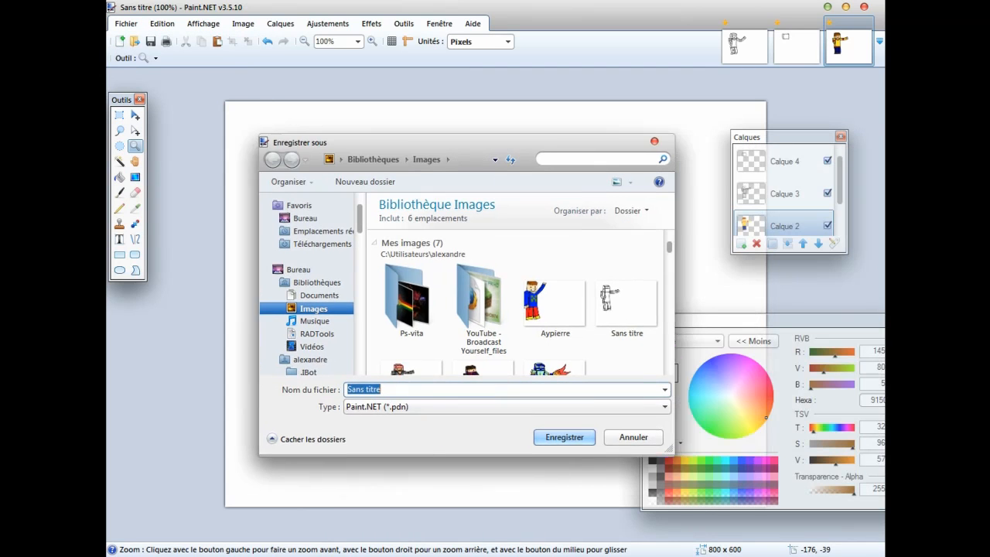
{"action": "left_click", "coordinate": [456, 396]}
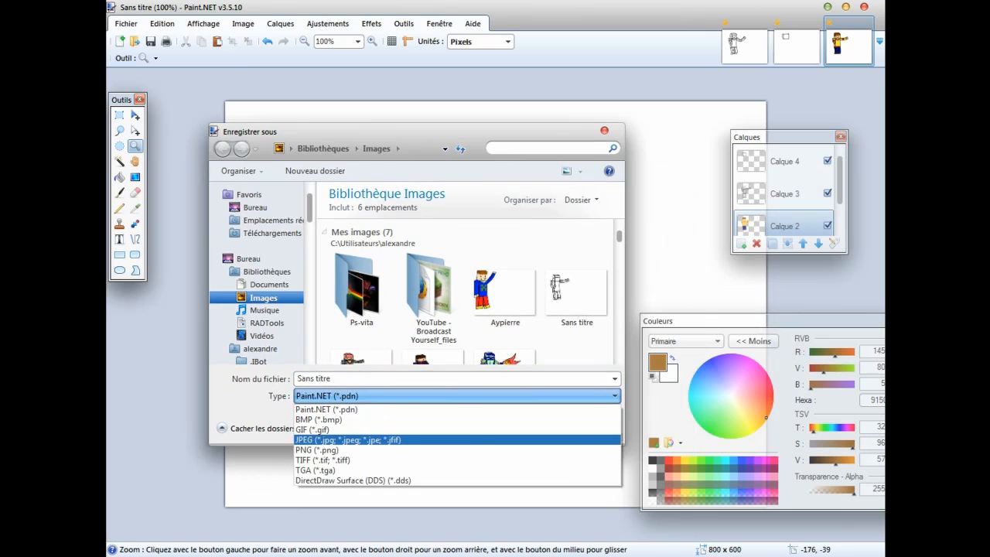
{"action": "left_click", "coordinate": [317, 449]}
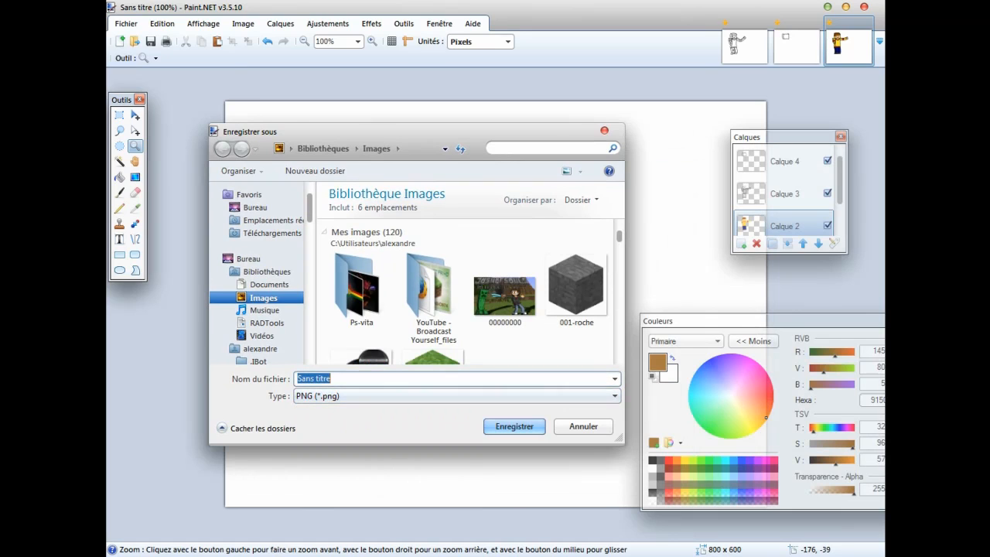
Choose the Documents library as the save location and name the file Vidéos tuto.
{"action": "key", "text": "BackSpace"}
{"action": "left_click", "coordinate": [269, 284]}
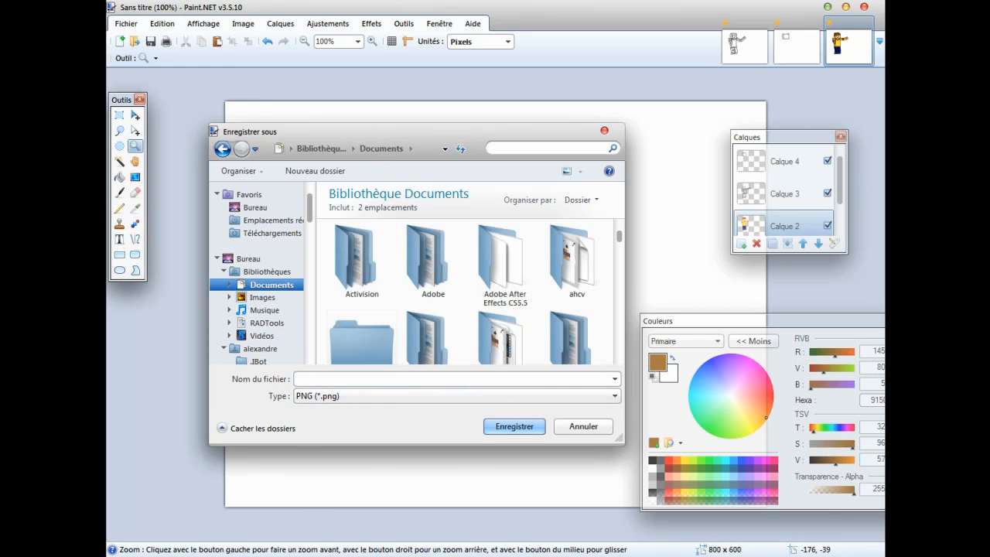
{"action": "left_click", "coordinate": [350, 379]}
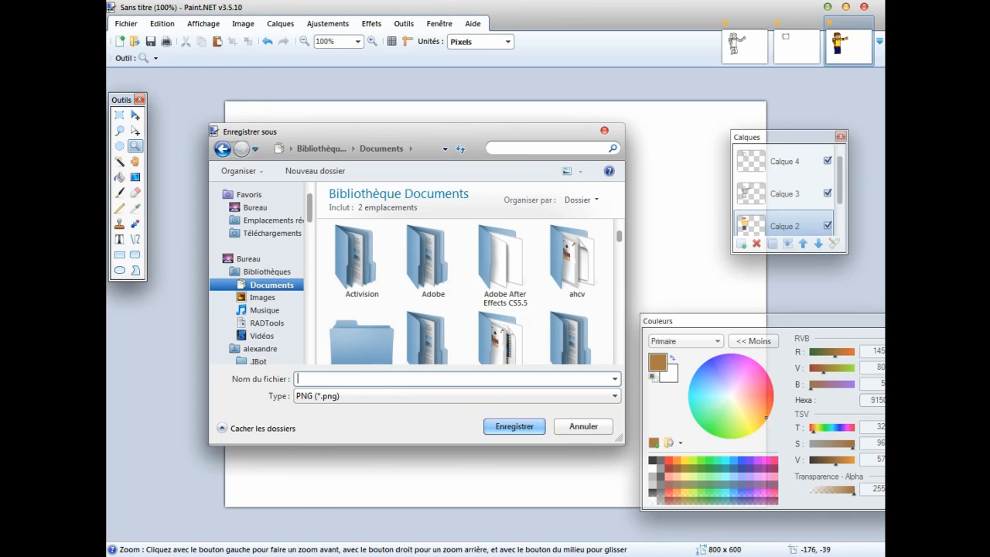
{"action": "type", "text": "Viéos"}
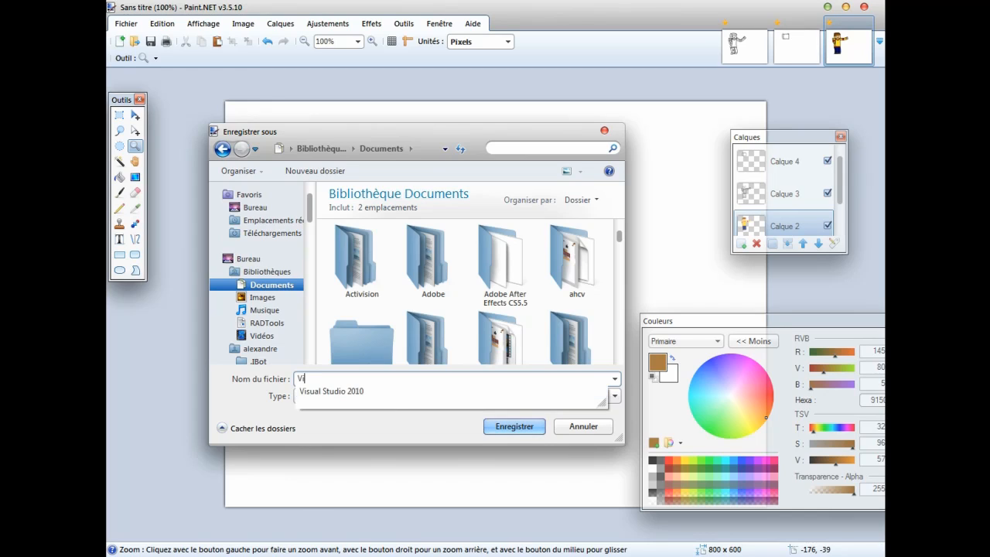
{"action": "key", "text": "BackSpace"}
{"action": "key", "text": "BackSpace"}
{"action": "key", "text": "BackSpace"}
{"action": "type", "text": "déos"}
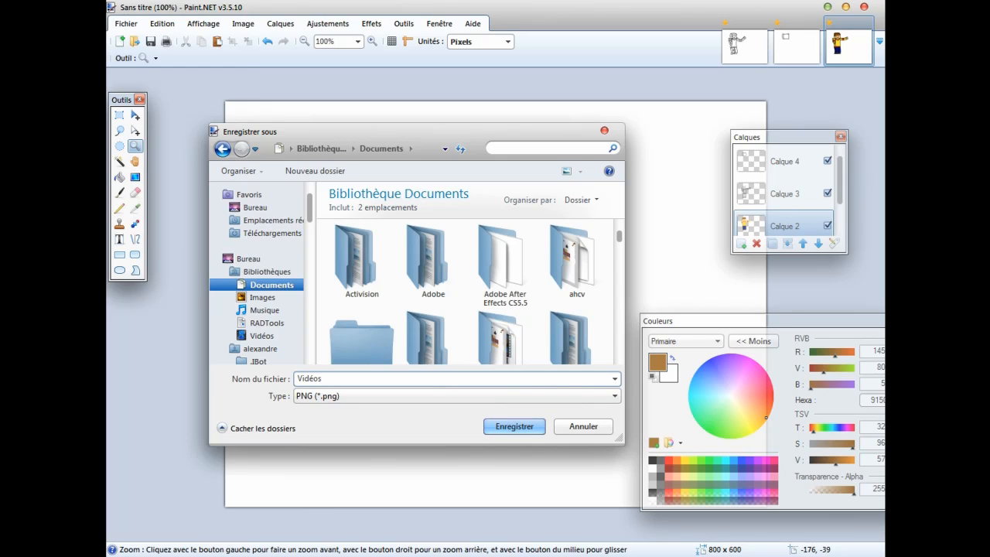
{"action": "type", "text": " tuto"}
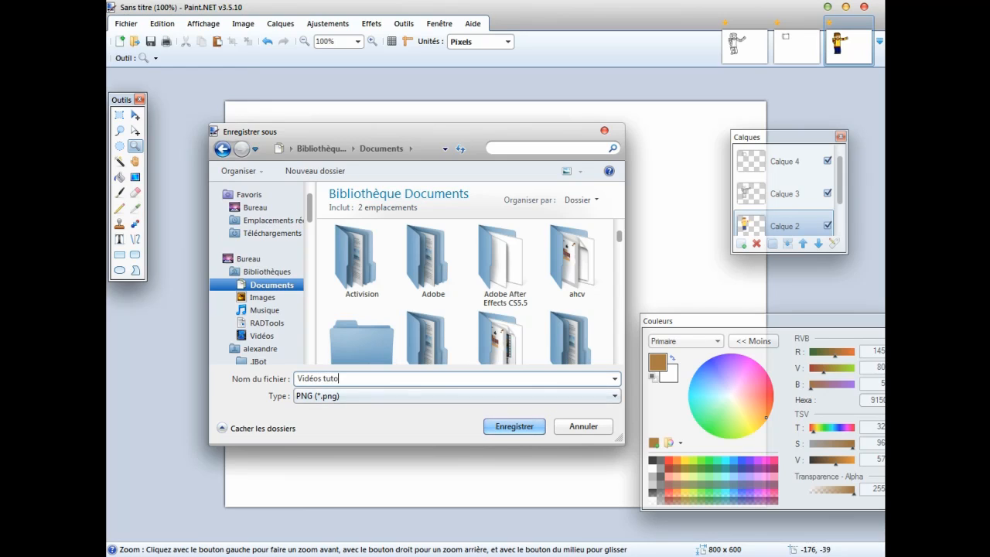
Save the PNG with automatically detected colour depth, flattening the image into a single layer.
{"action": "key", "text": "Return"}
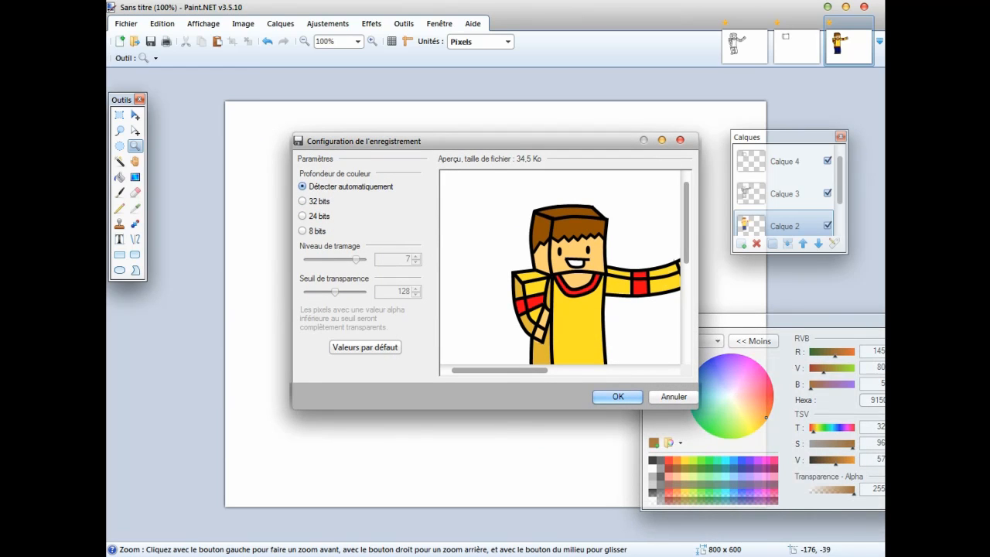
{"action": "key", "text": "Return"}
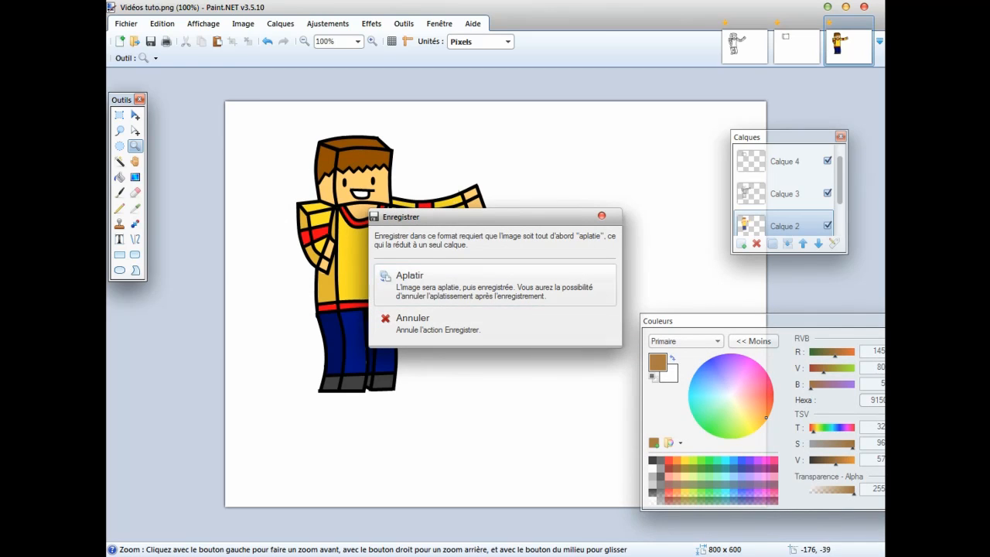
{"action": "left_click", "coordinate": [495, 284]}
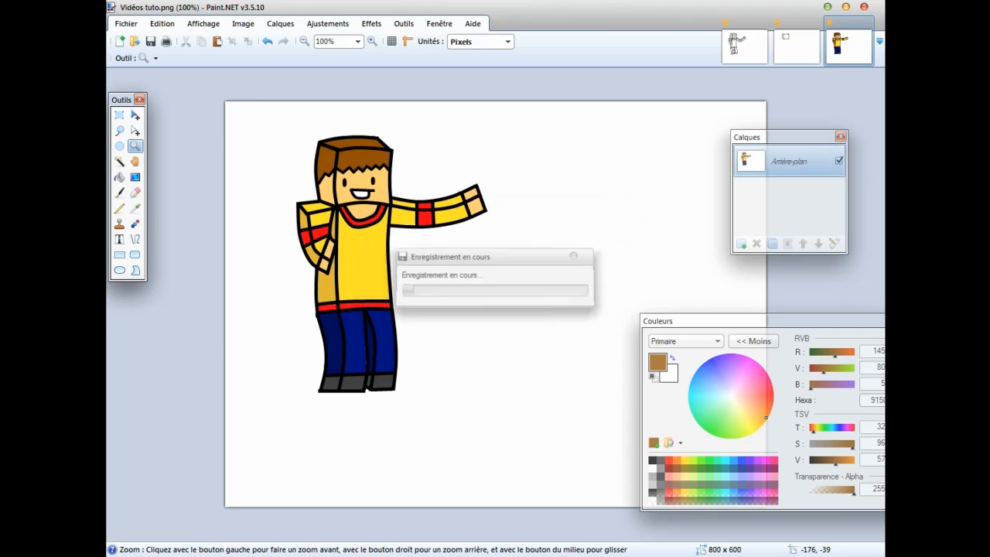